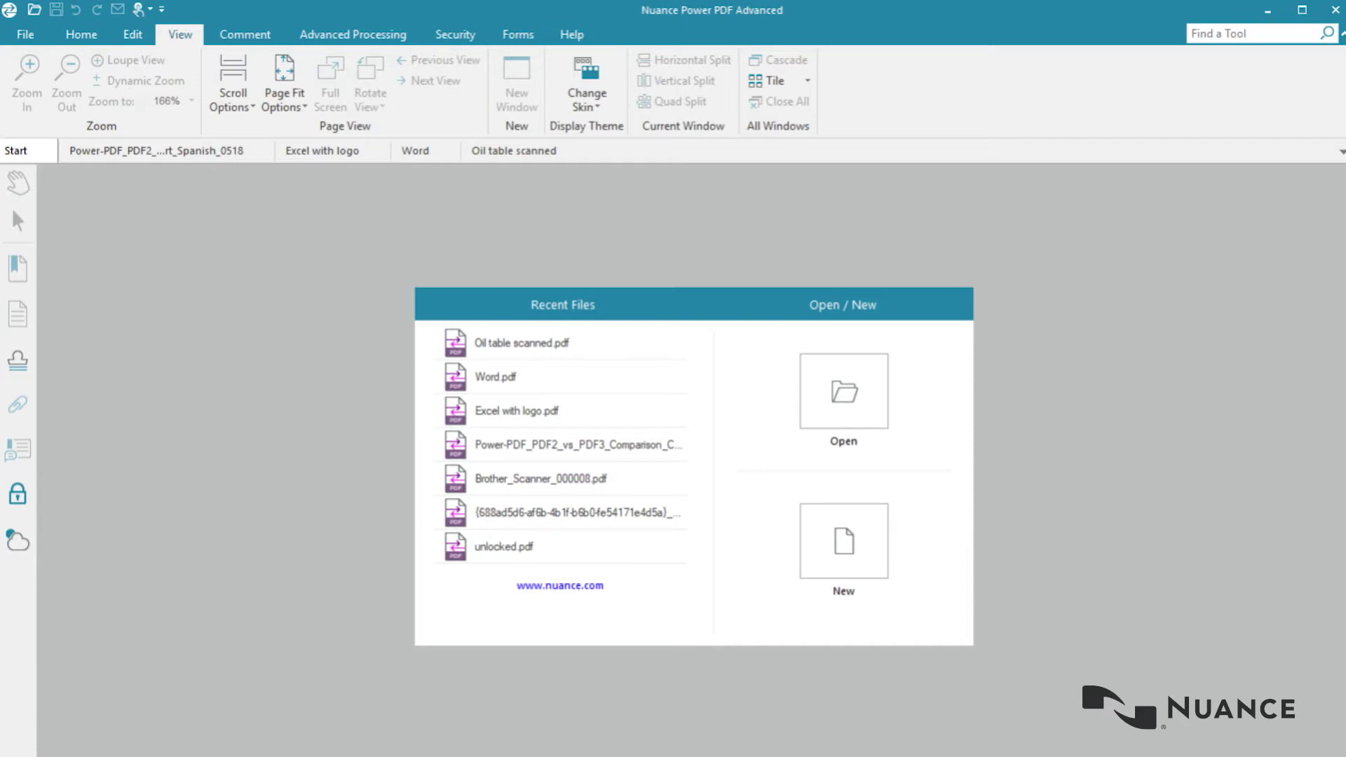
key(s)
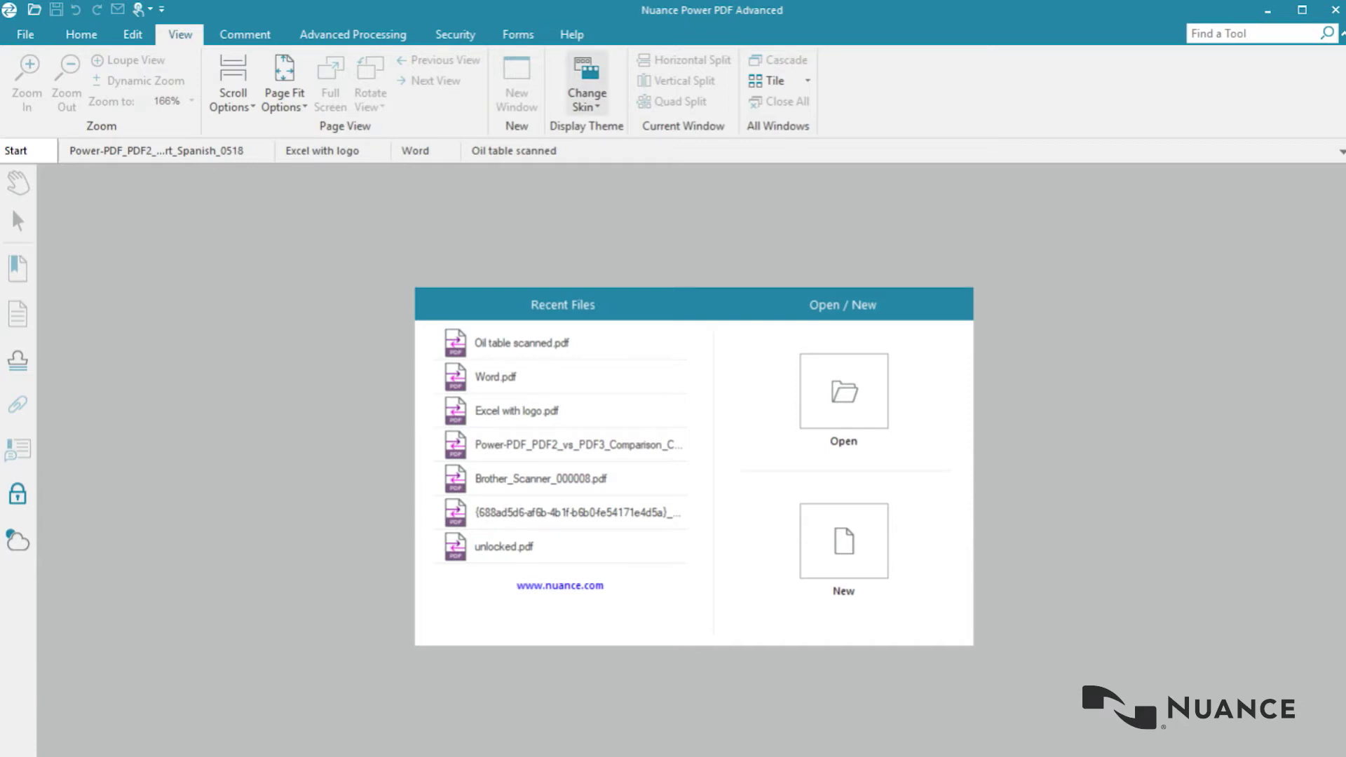
key(Down)
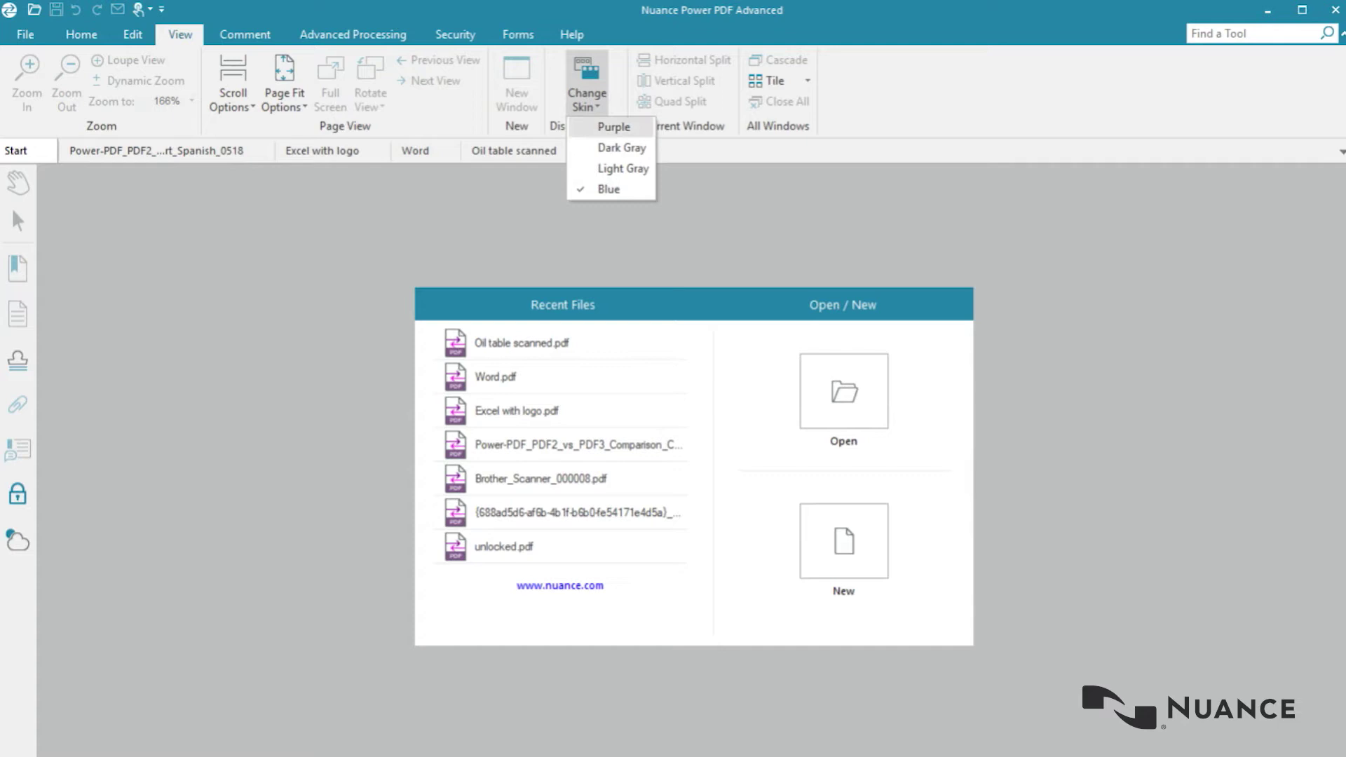
key(Down)
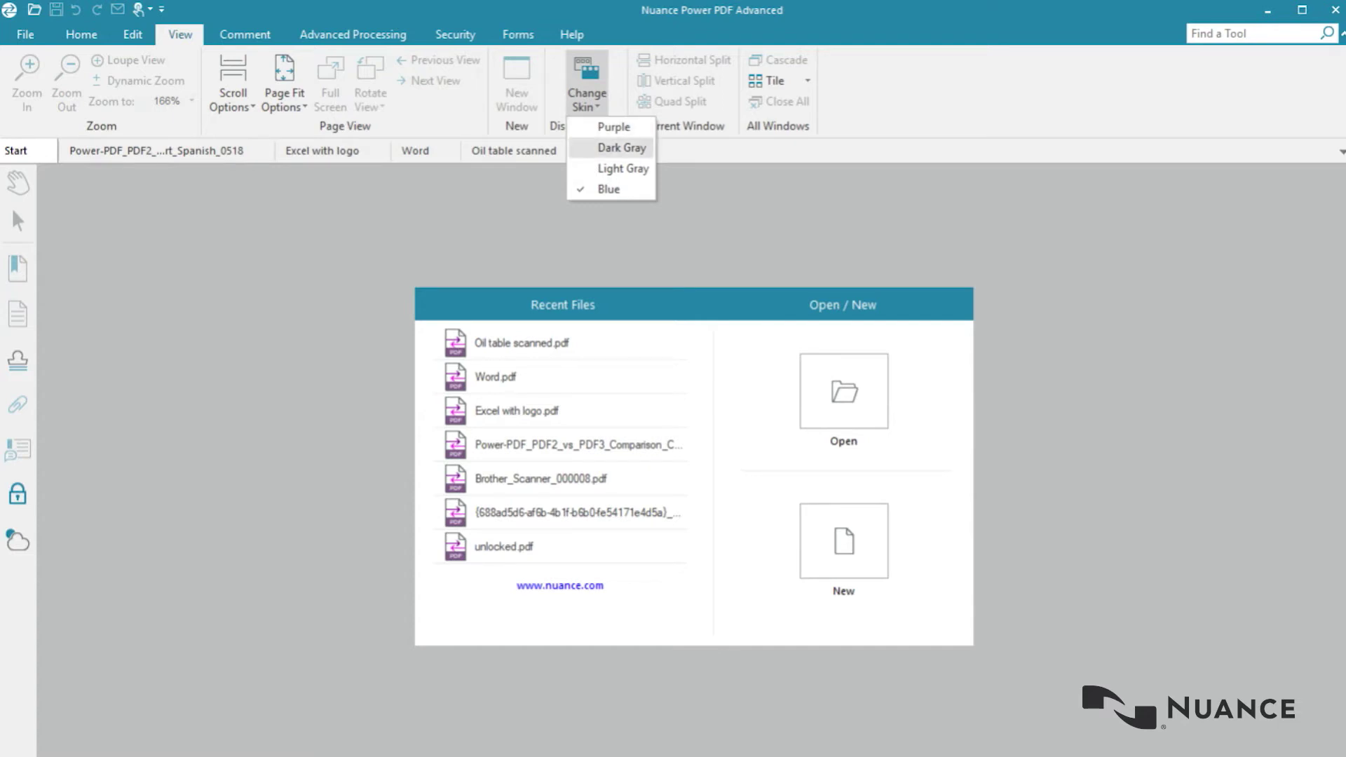
key(Down)
key(Down)
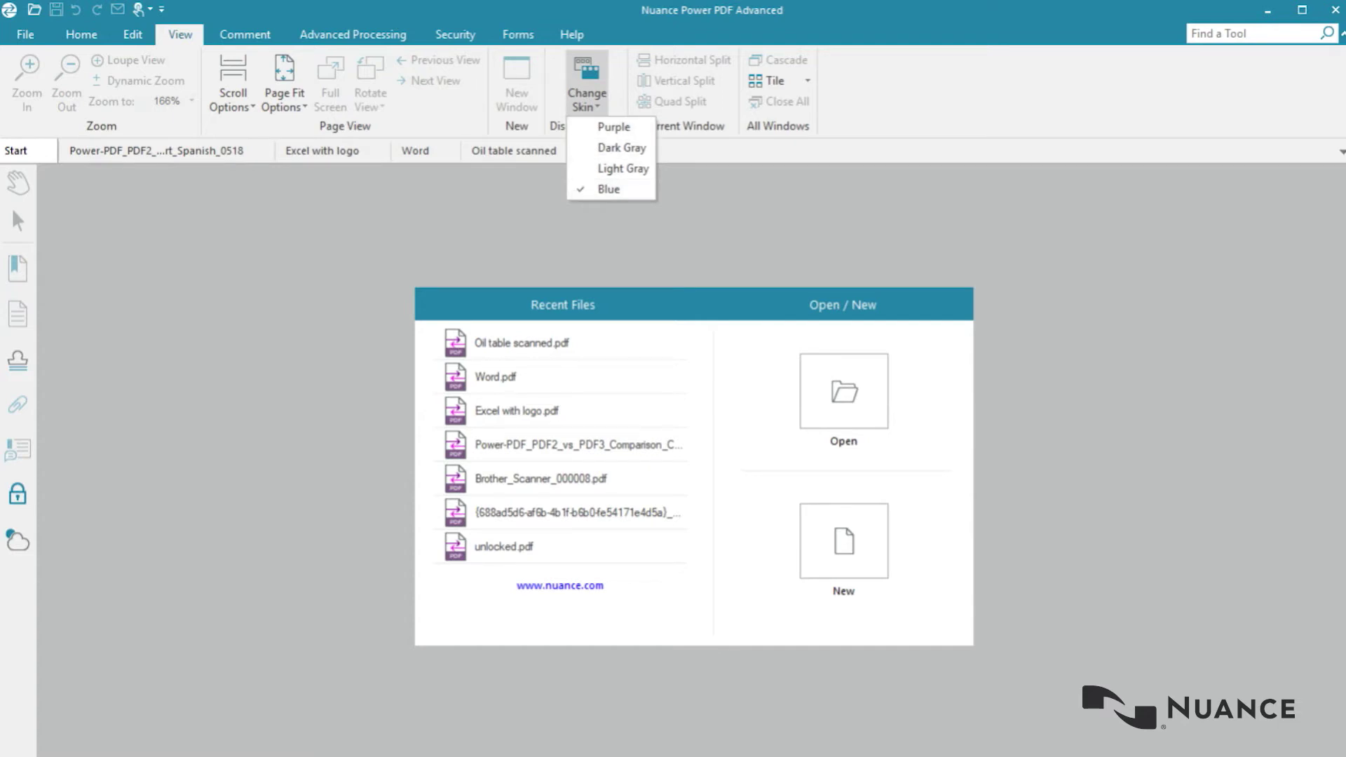
key(Up)
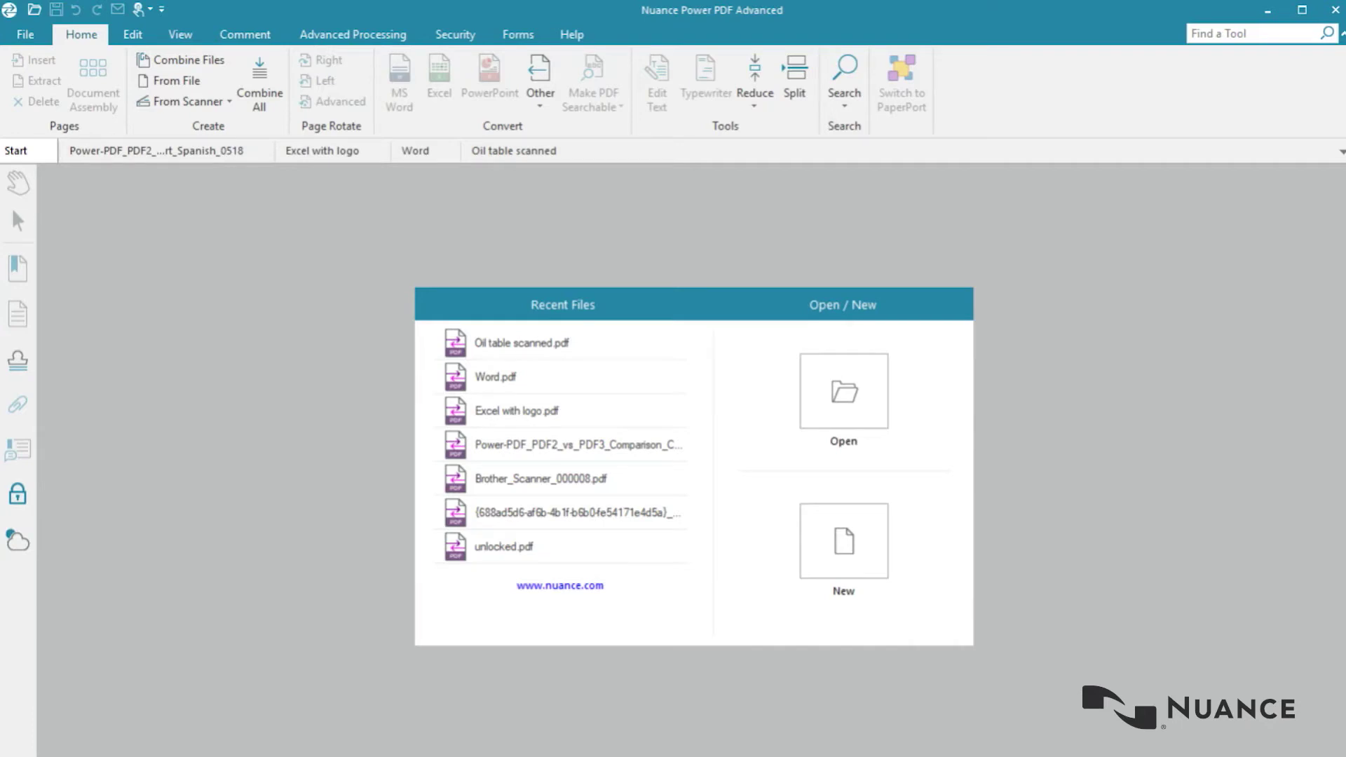
Delete page 7 from the Spanish Power PDF comparison chart document
click(155, 150)
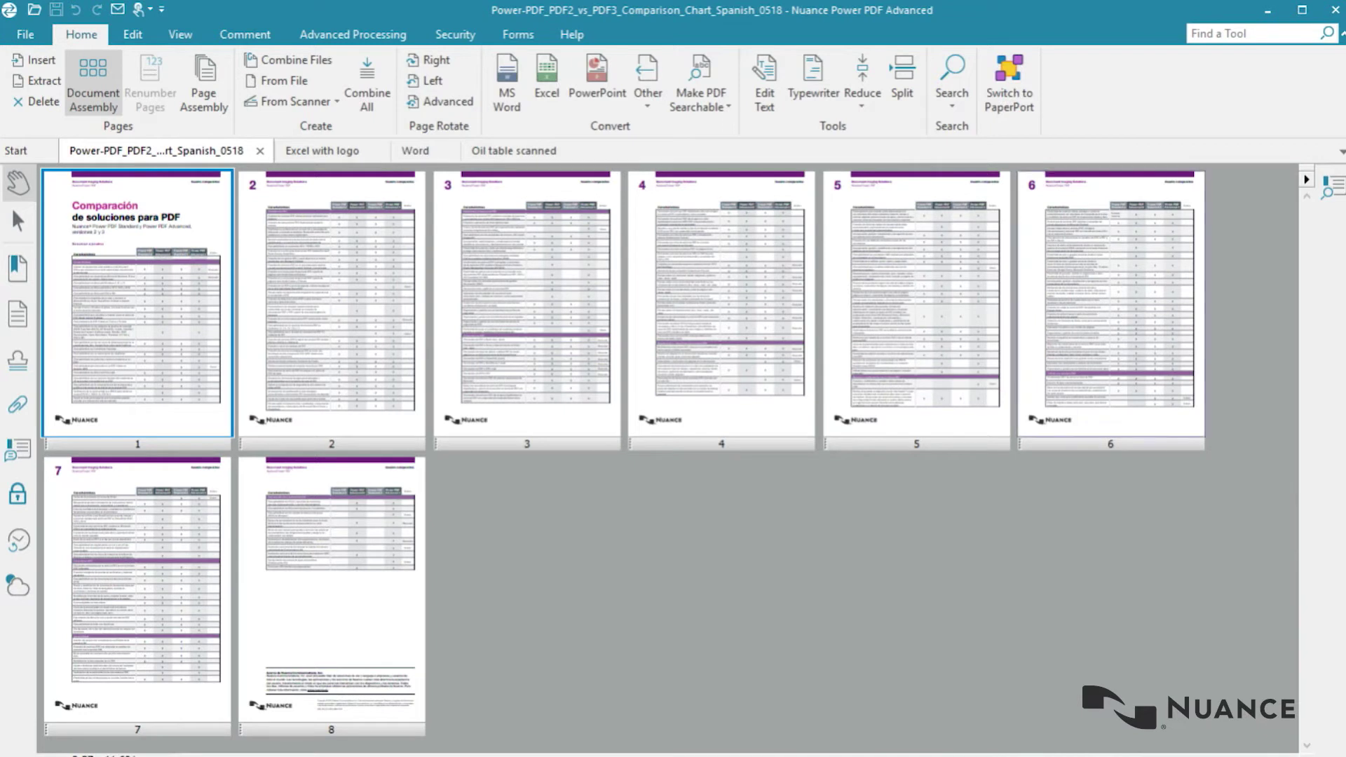
click(138, 589)
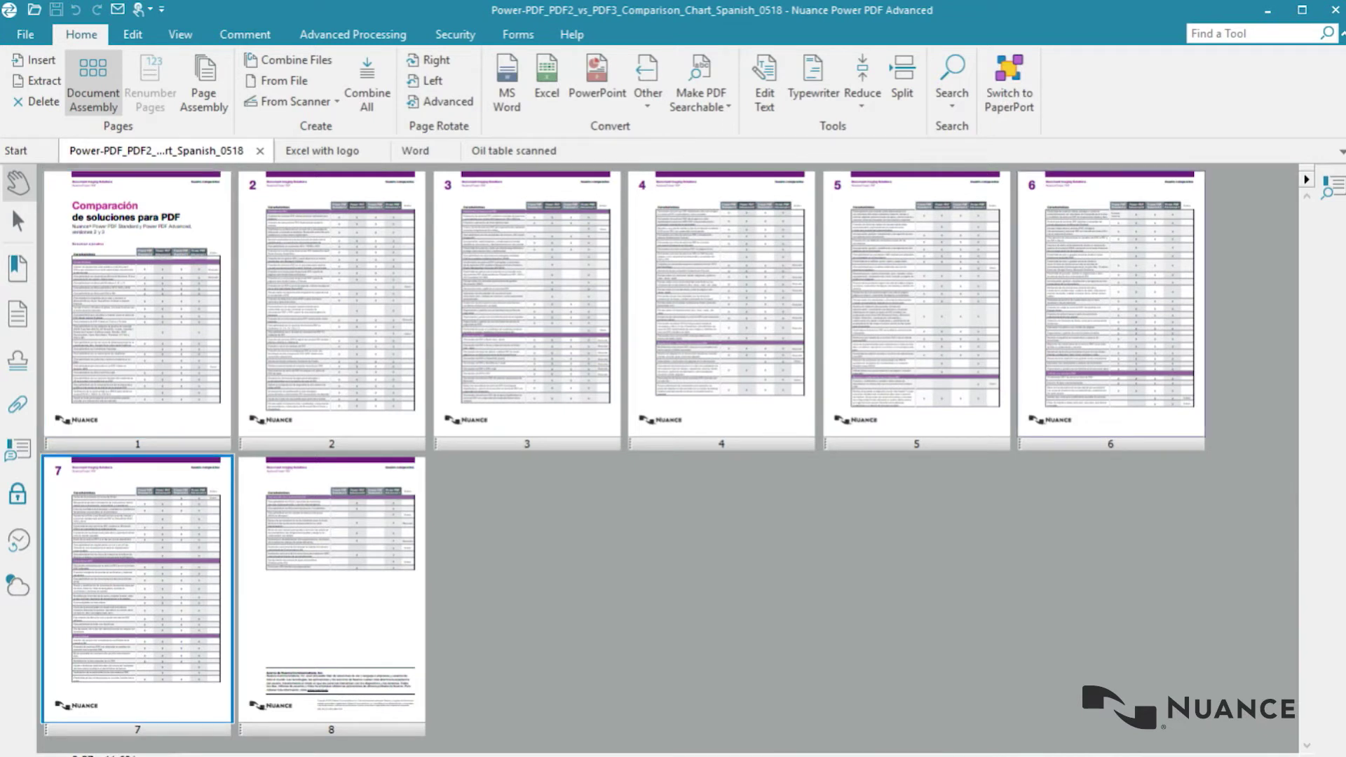
click(35, 101)
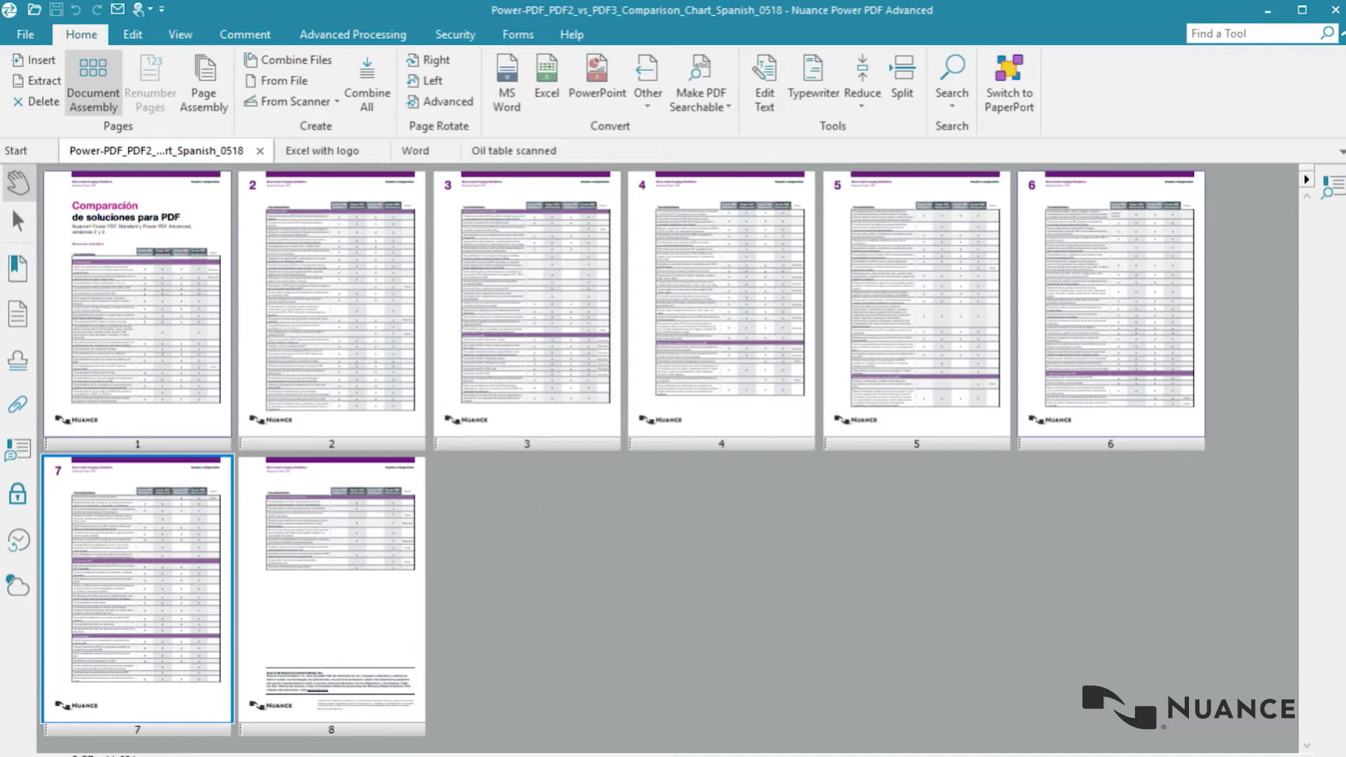
key(Return)
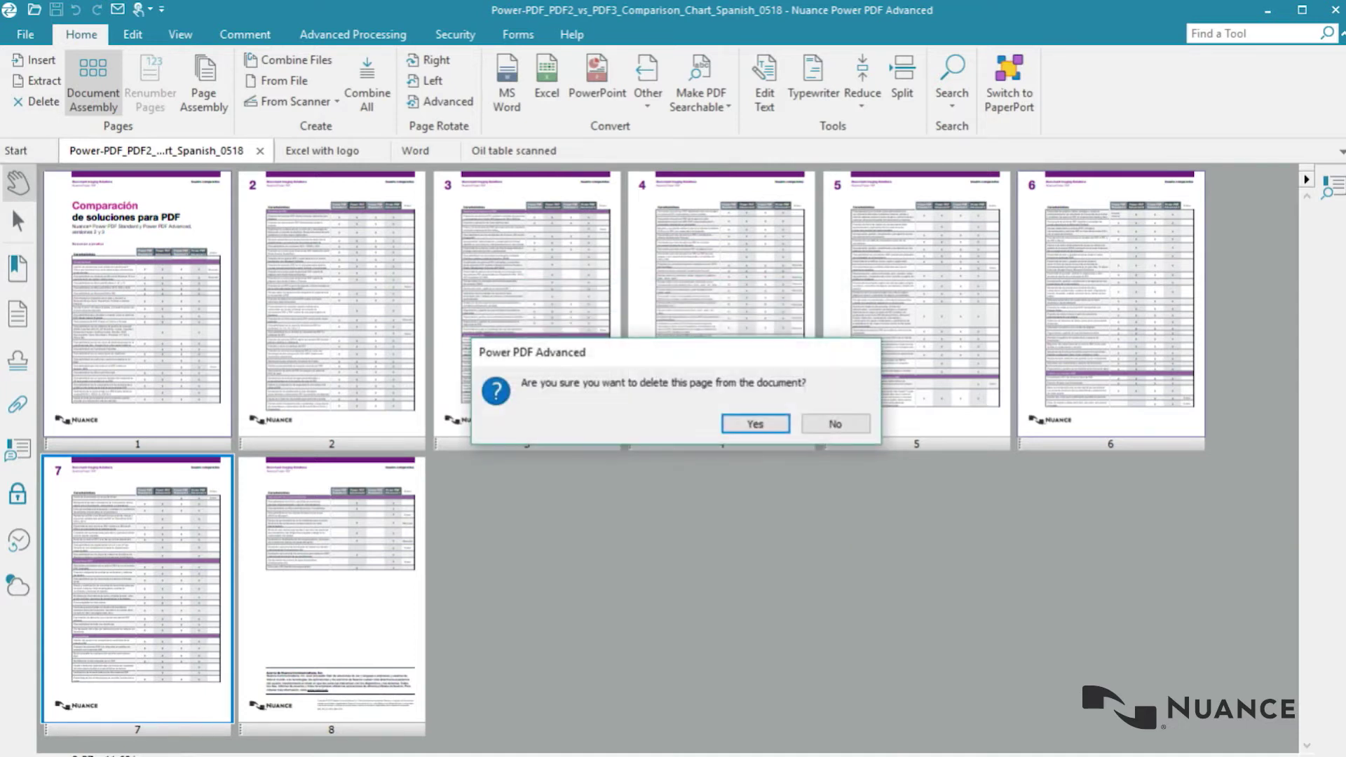
key(Return)
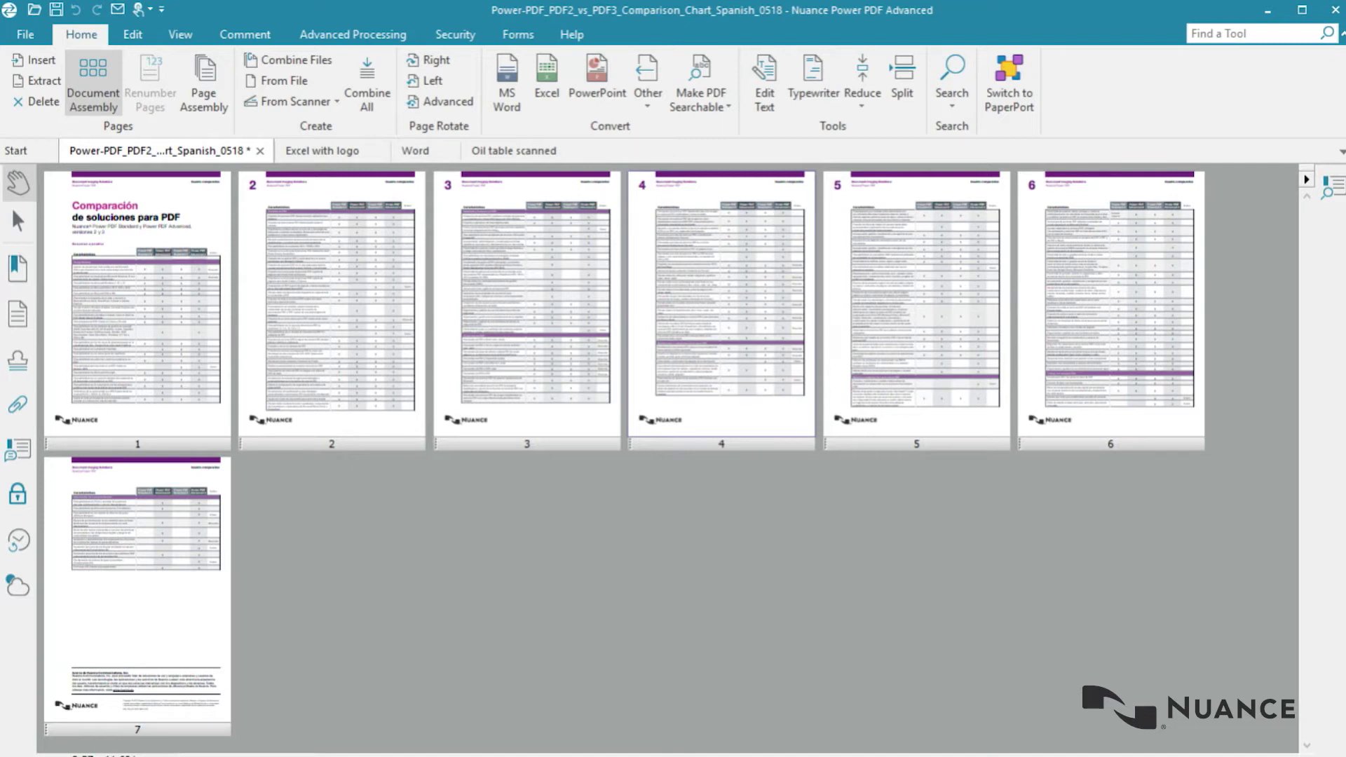
Swap page 2 with page 5 in the comparison chart document
right_click(337, 372)
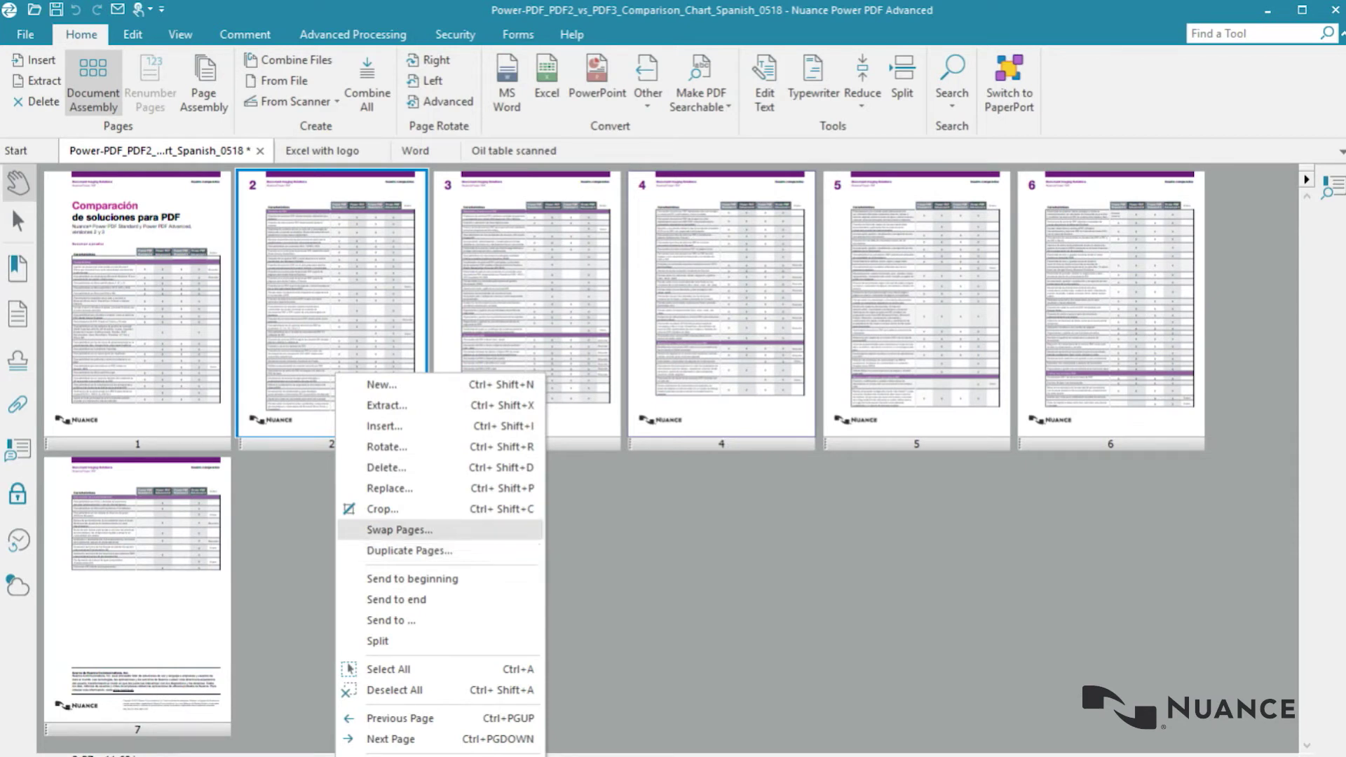
click(400, 530)
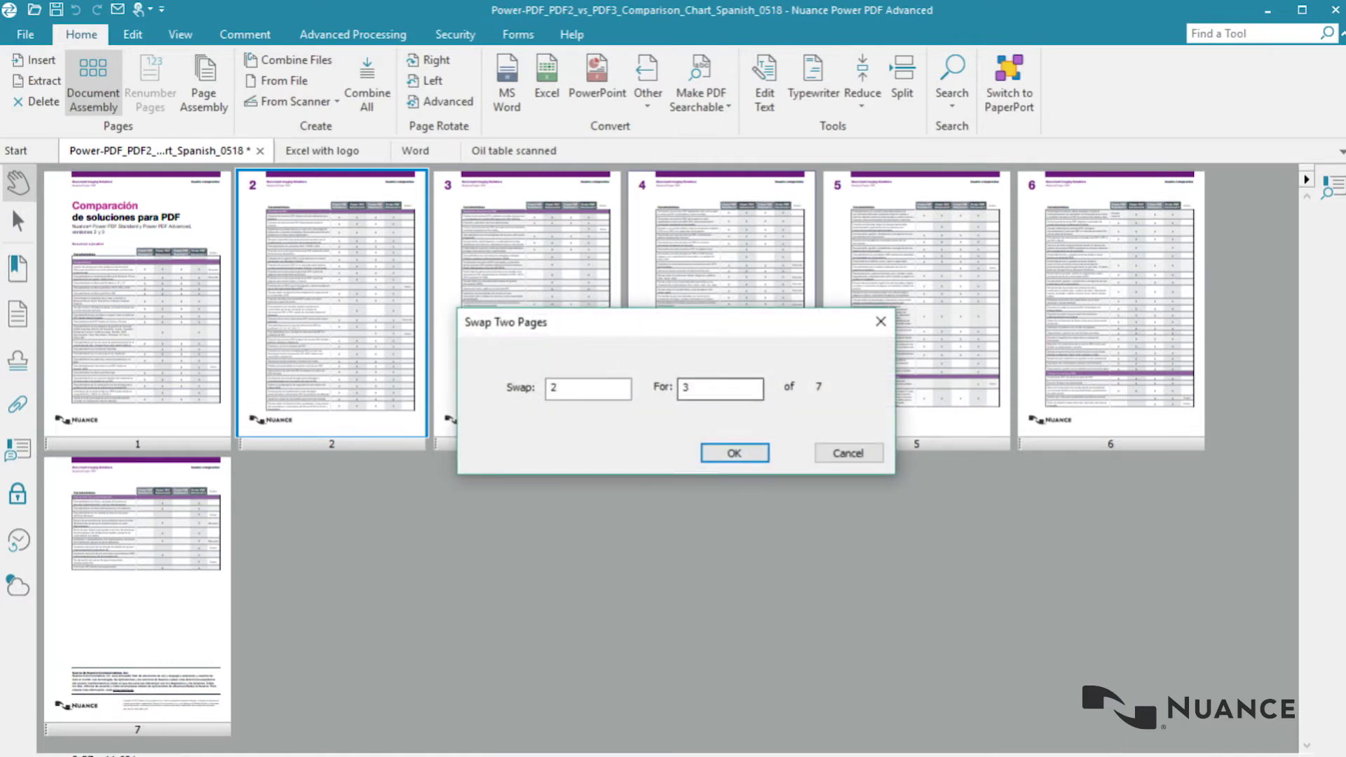
click(687, 387)
key(BackSpace)
text(5)
key(Return)
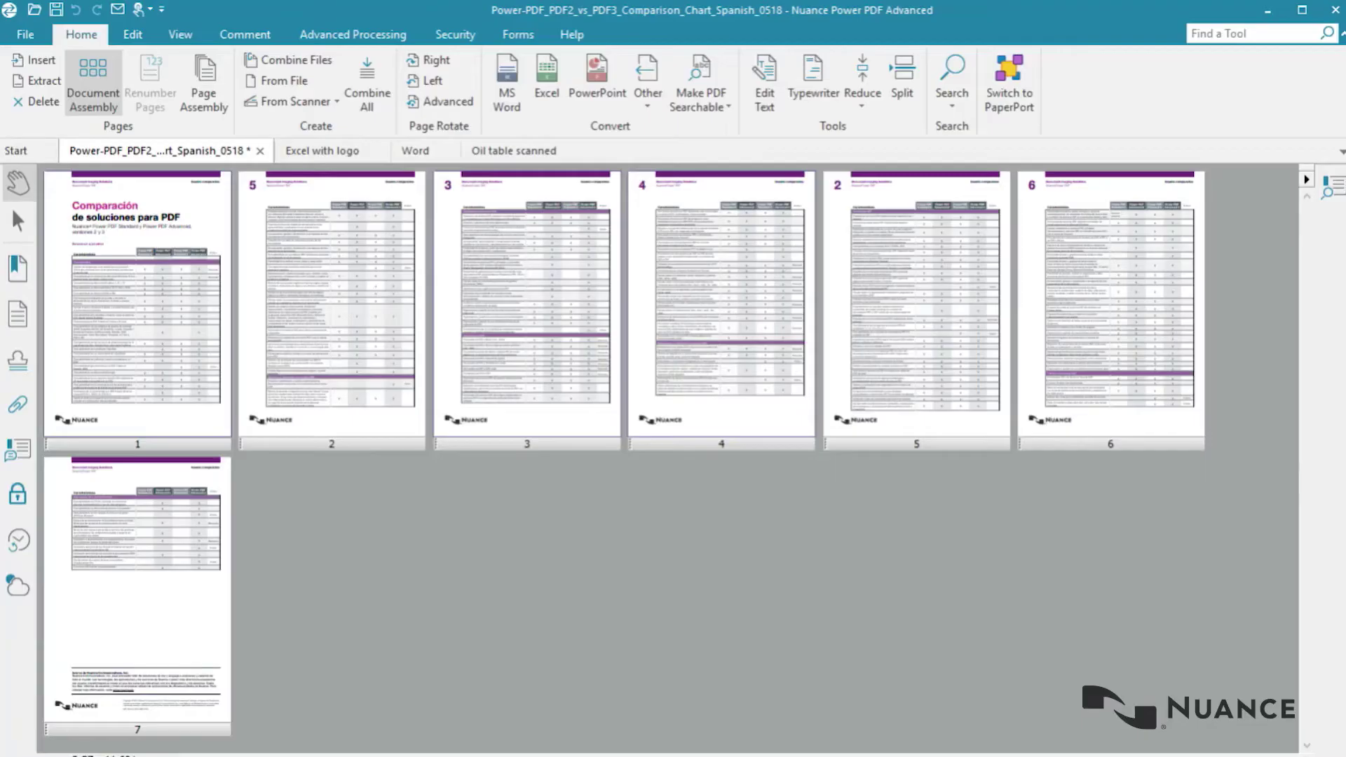
Duplicate page 1 of the comparison chart once, placing the copy after the current page
right_click(160, 347)
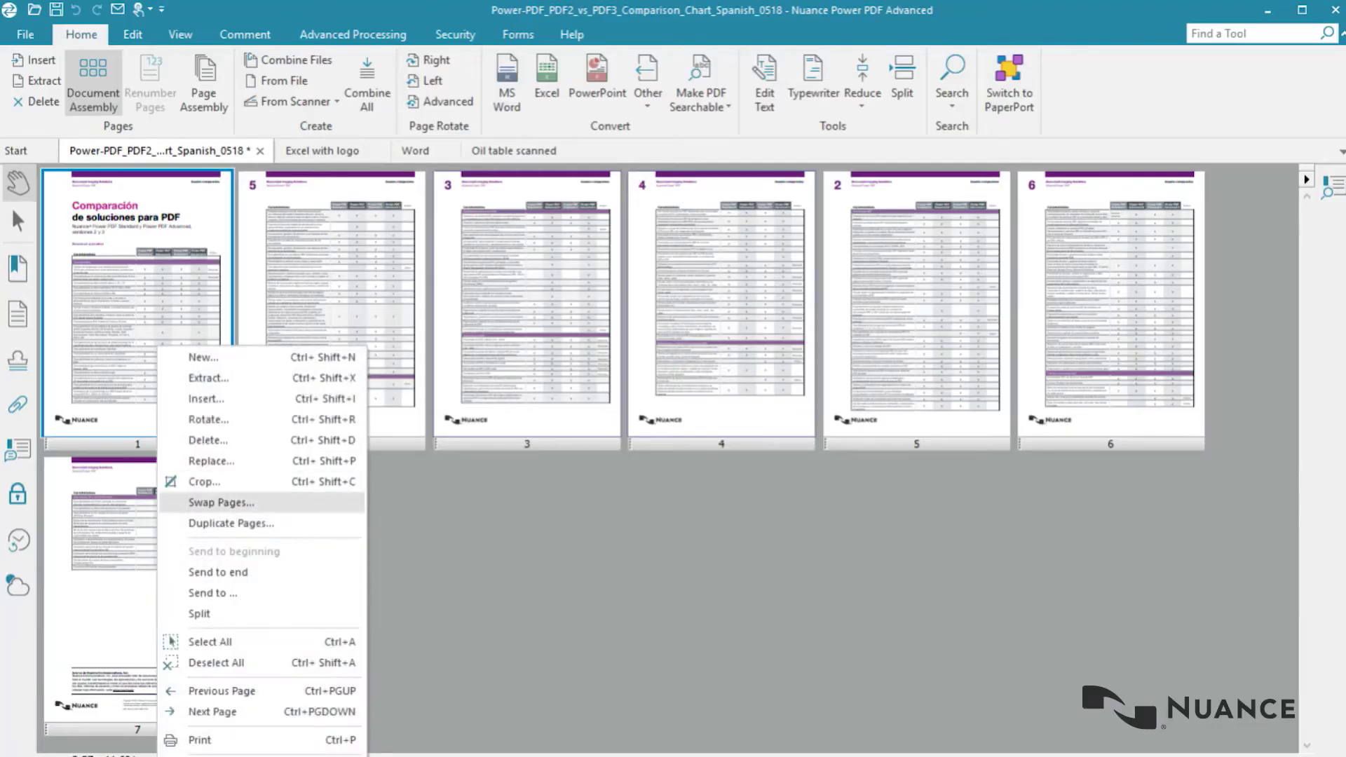
key(Return)
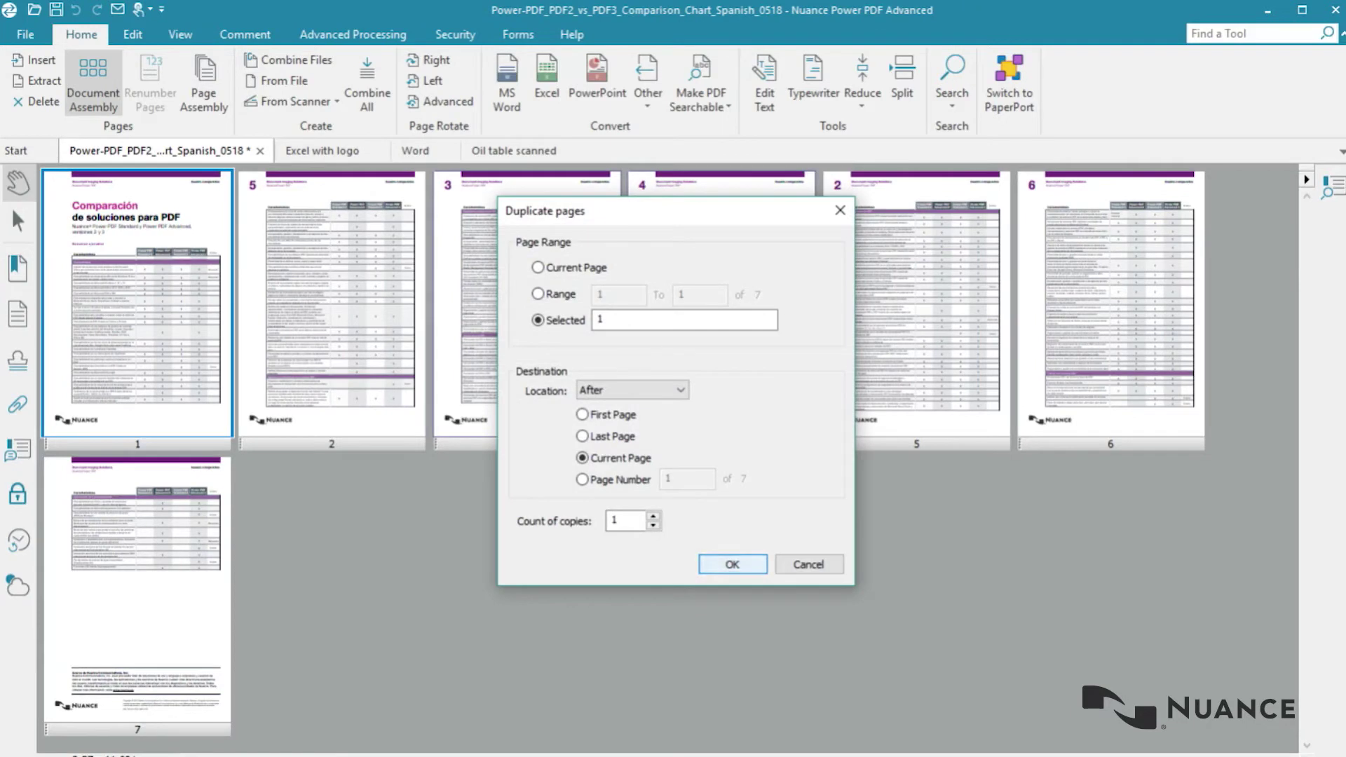
key(Return)
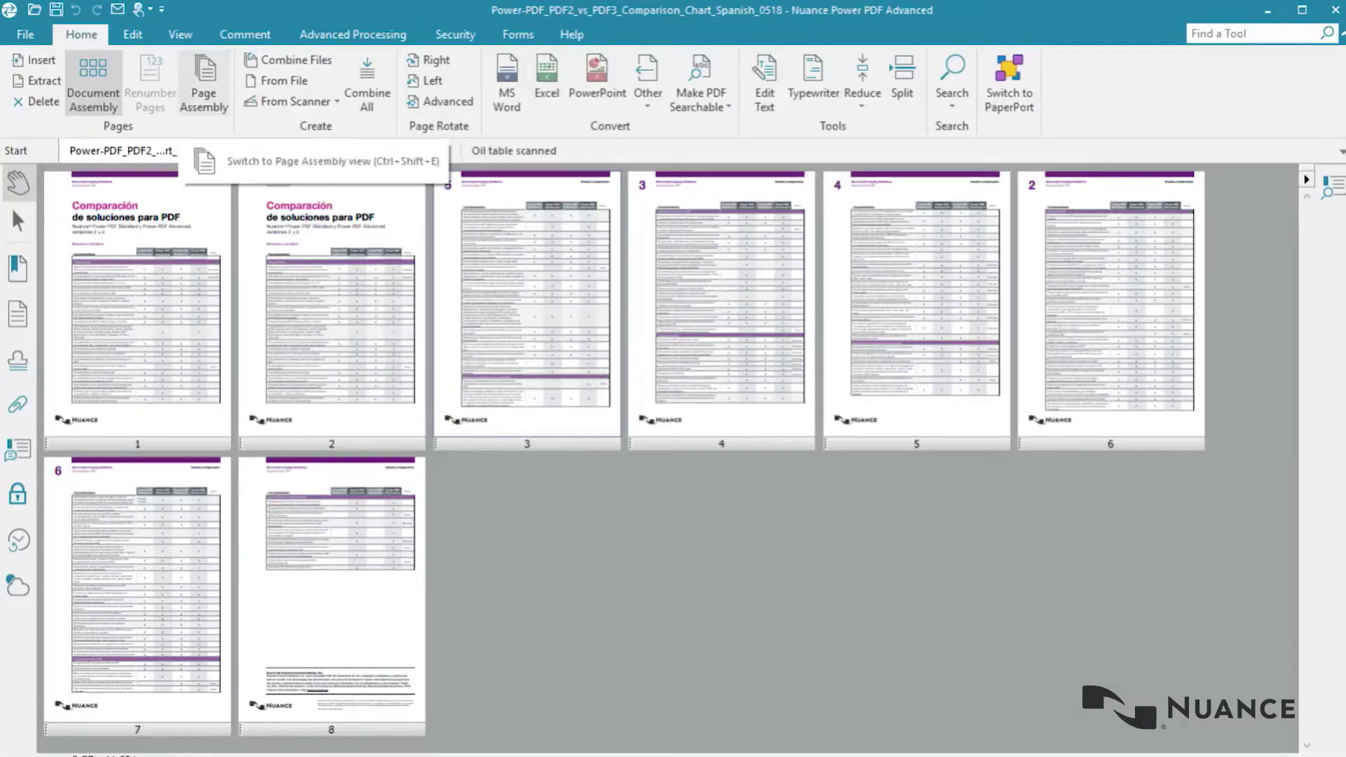
Combine all open documents into a single PDF with file names added as bookmarks, and check the source documents against it
click(366, 81)
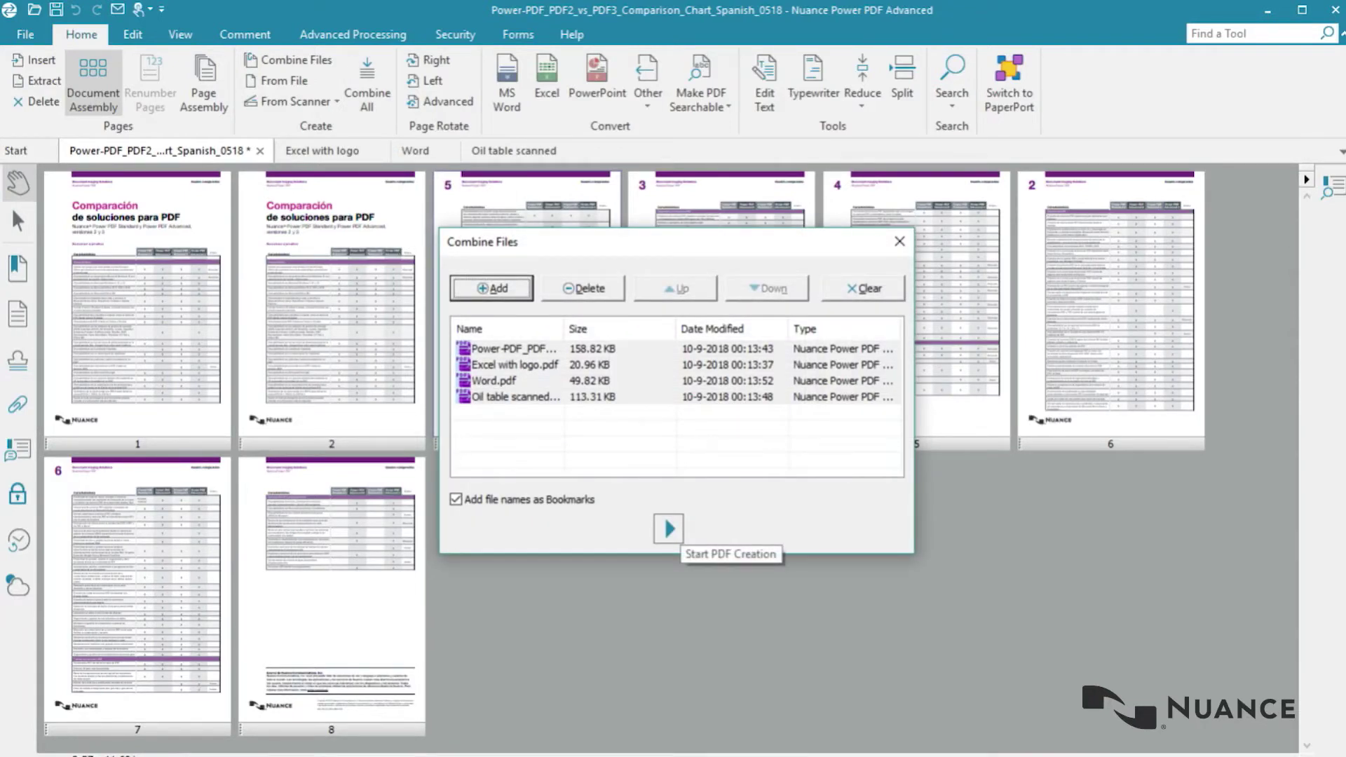
click(669, 529)
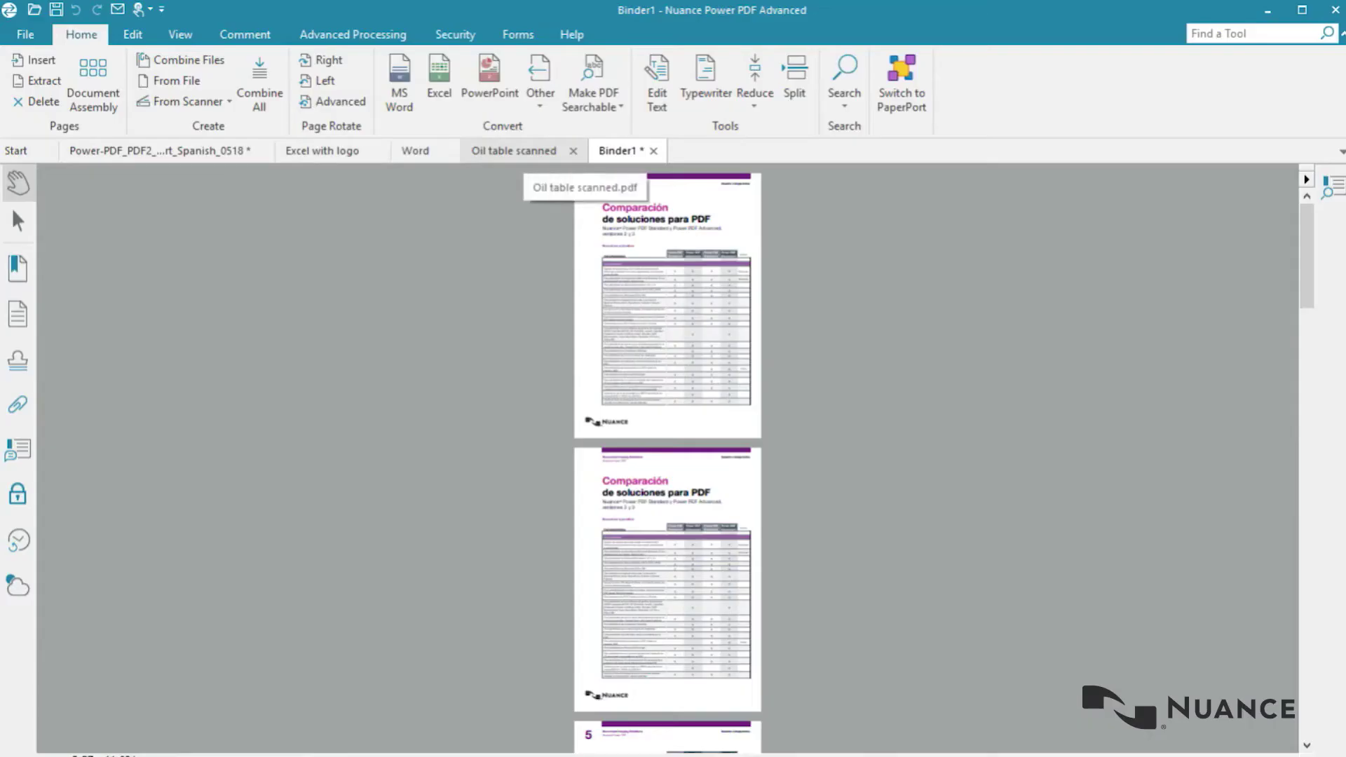
click(513, 151)
click(415, 151)
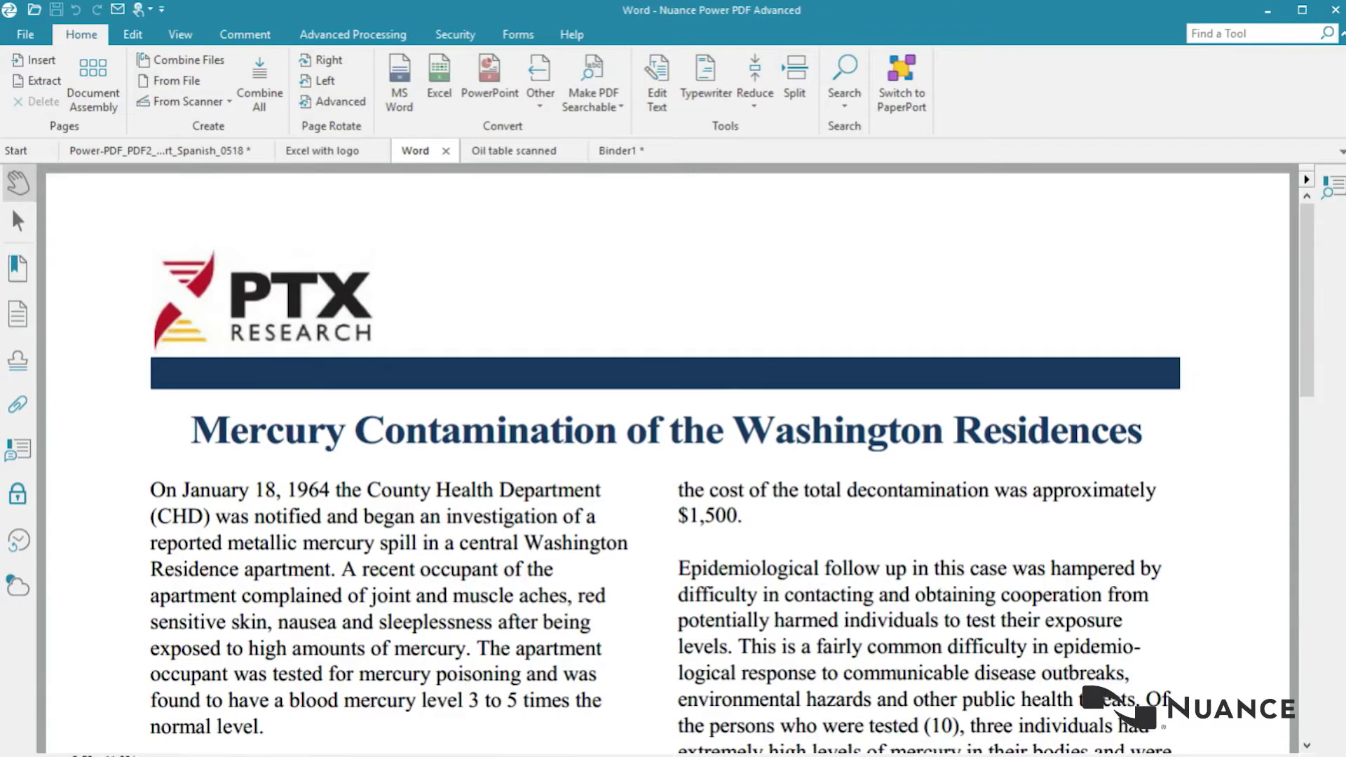
click(323, 151)
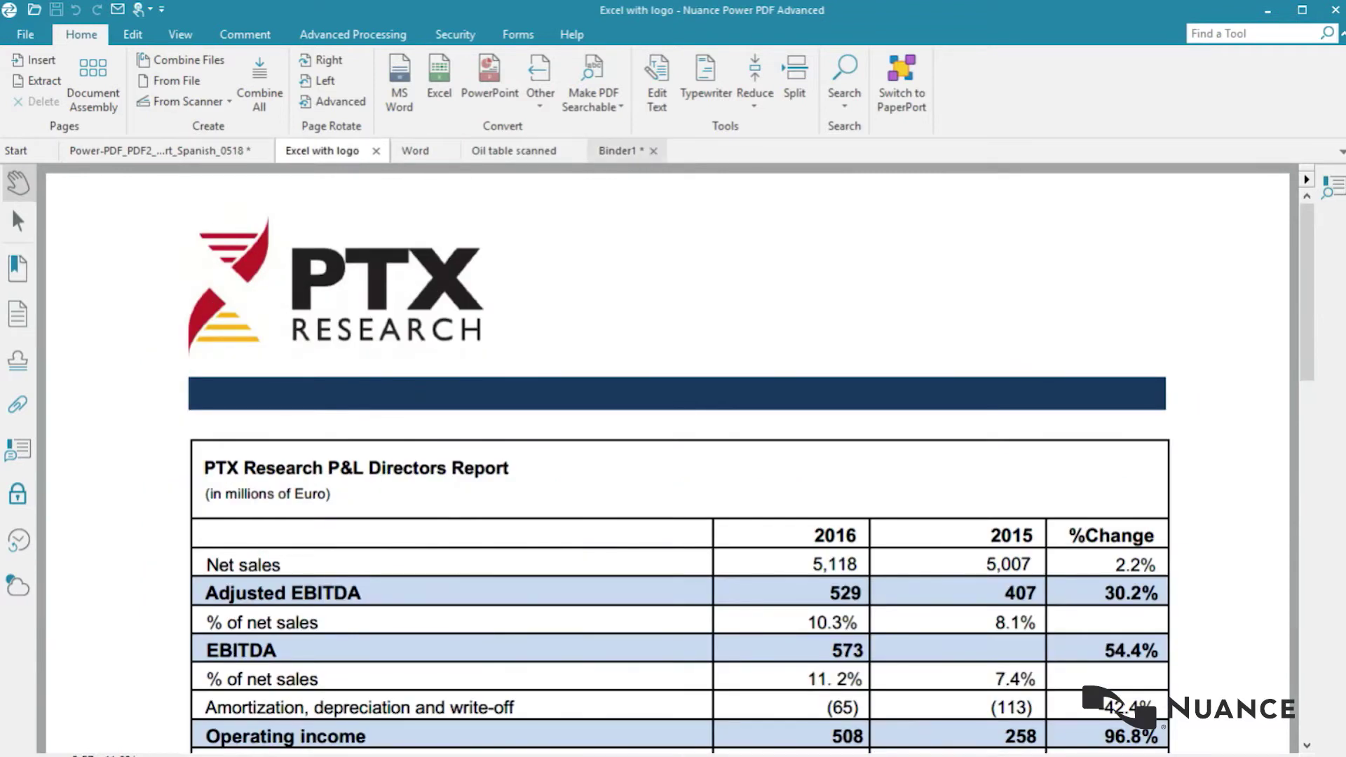
click(618, 150)
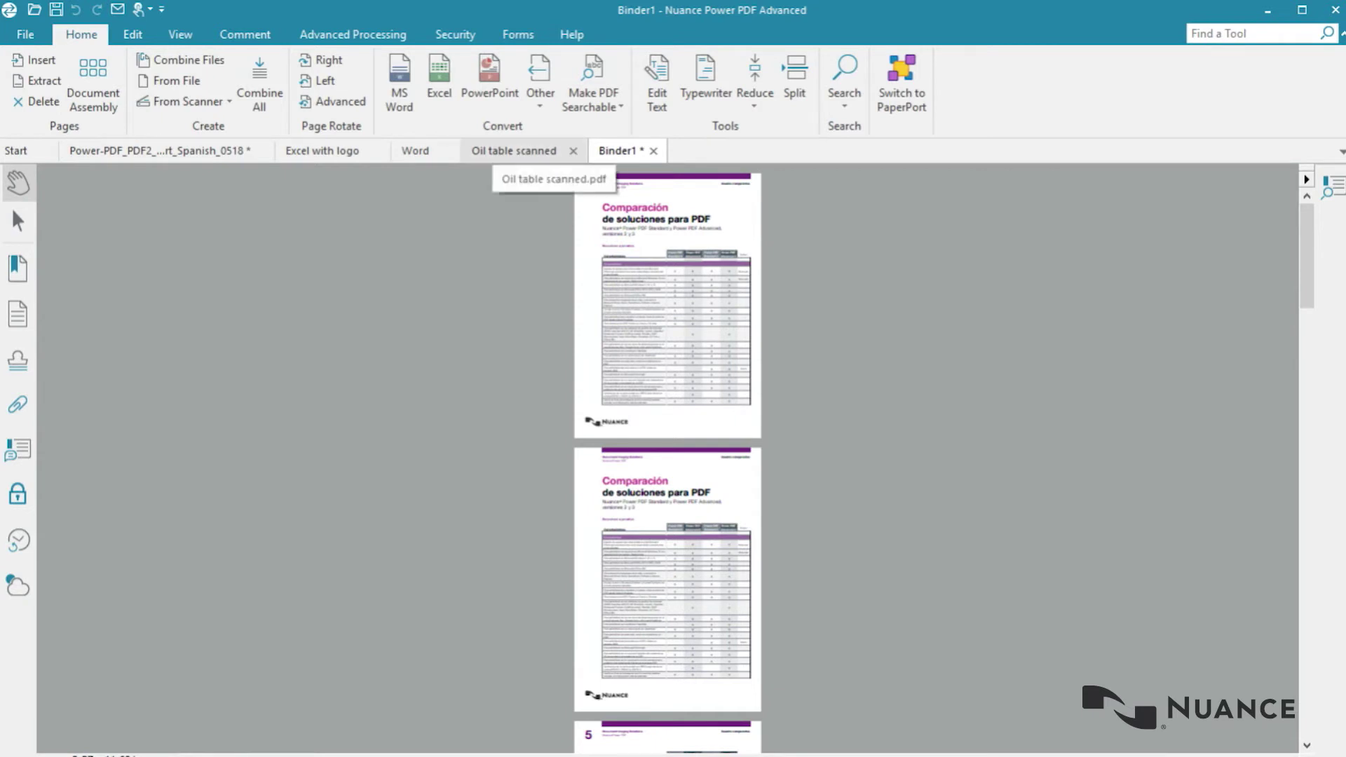
Convert the whole "Oil table scanned" document to an Excel spreadsheet
click(514, 150)
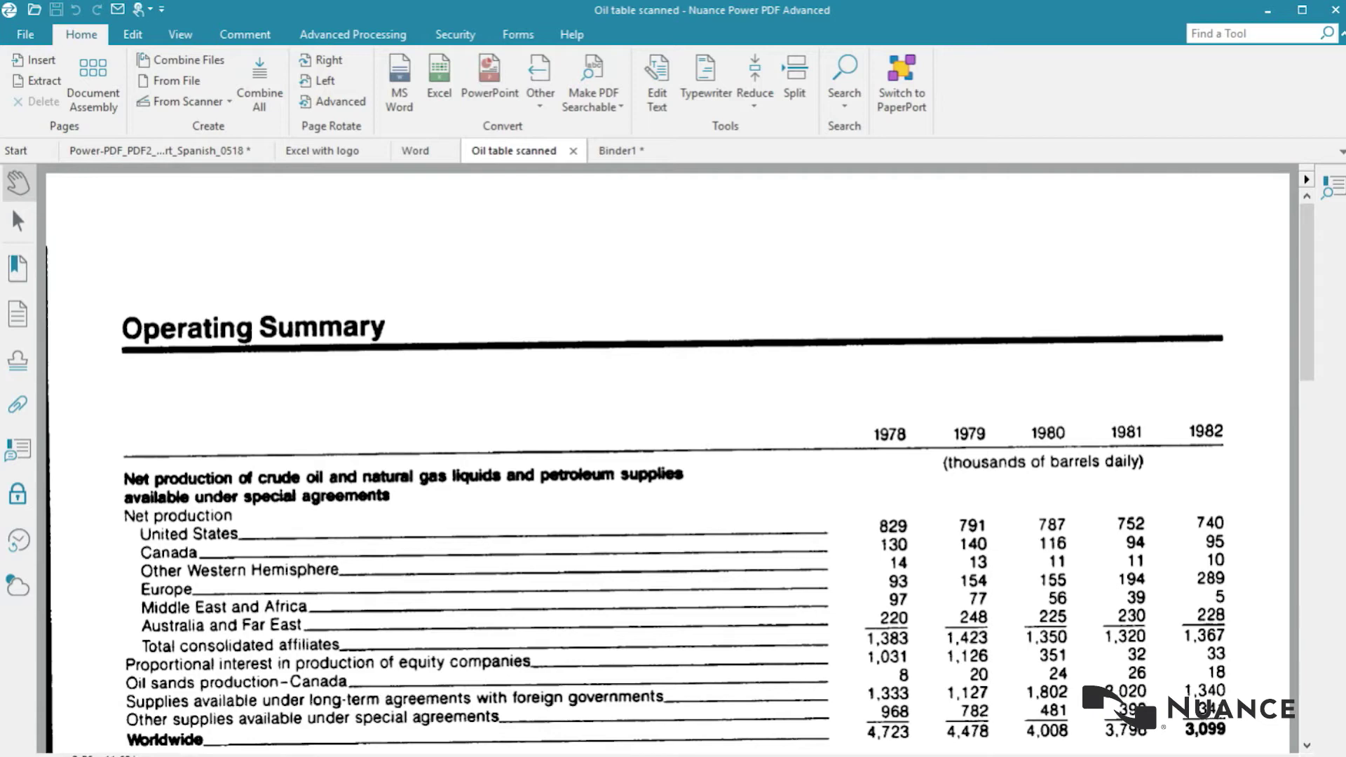
scroll(666, 456, down, 15)
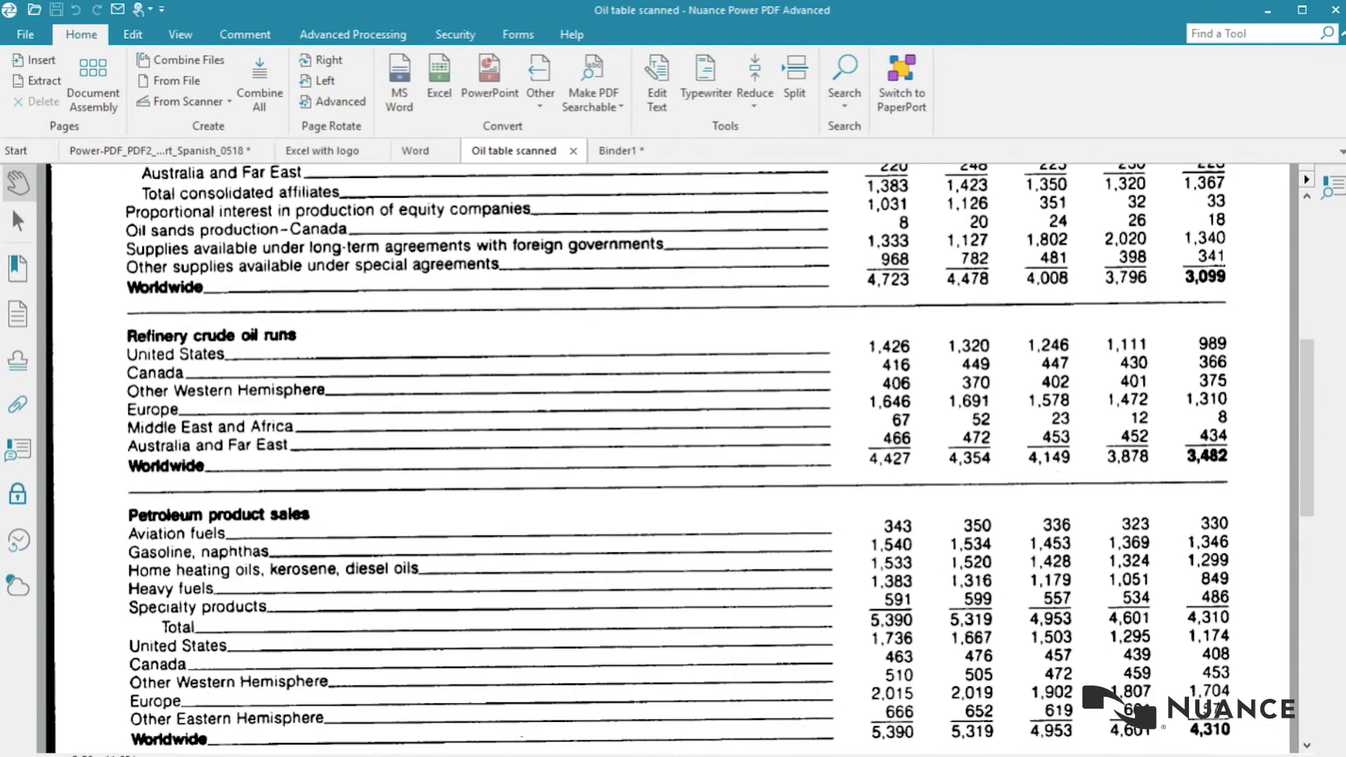
scroll(666, 456, down, 3)
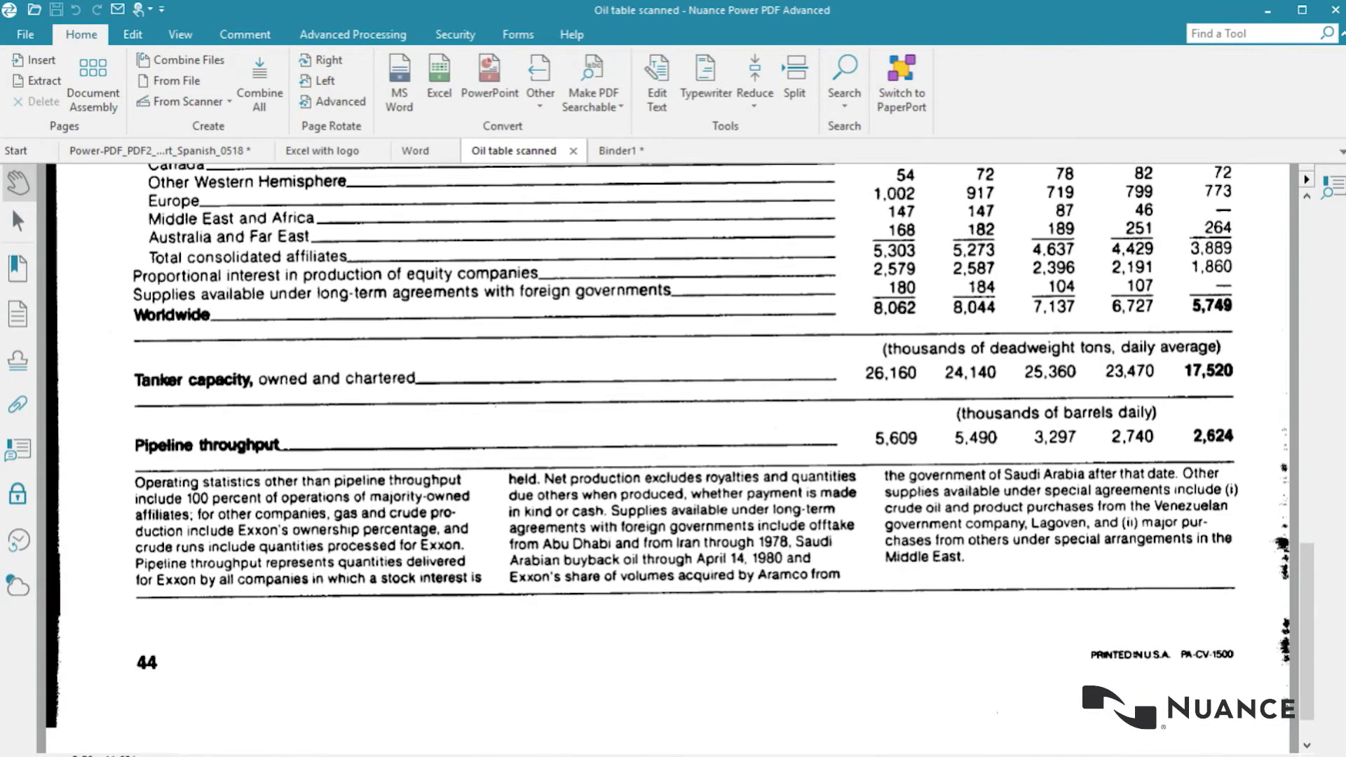
scroll(666, 455, up, 12)
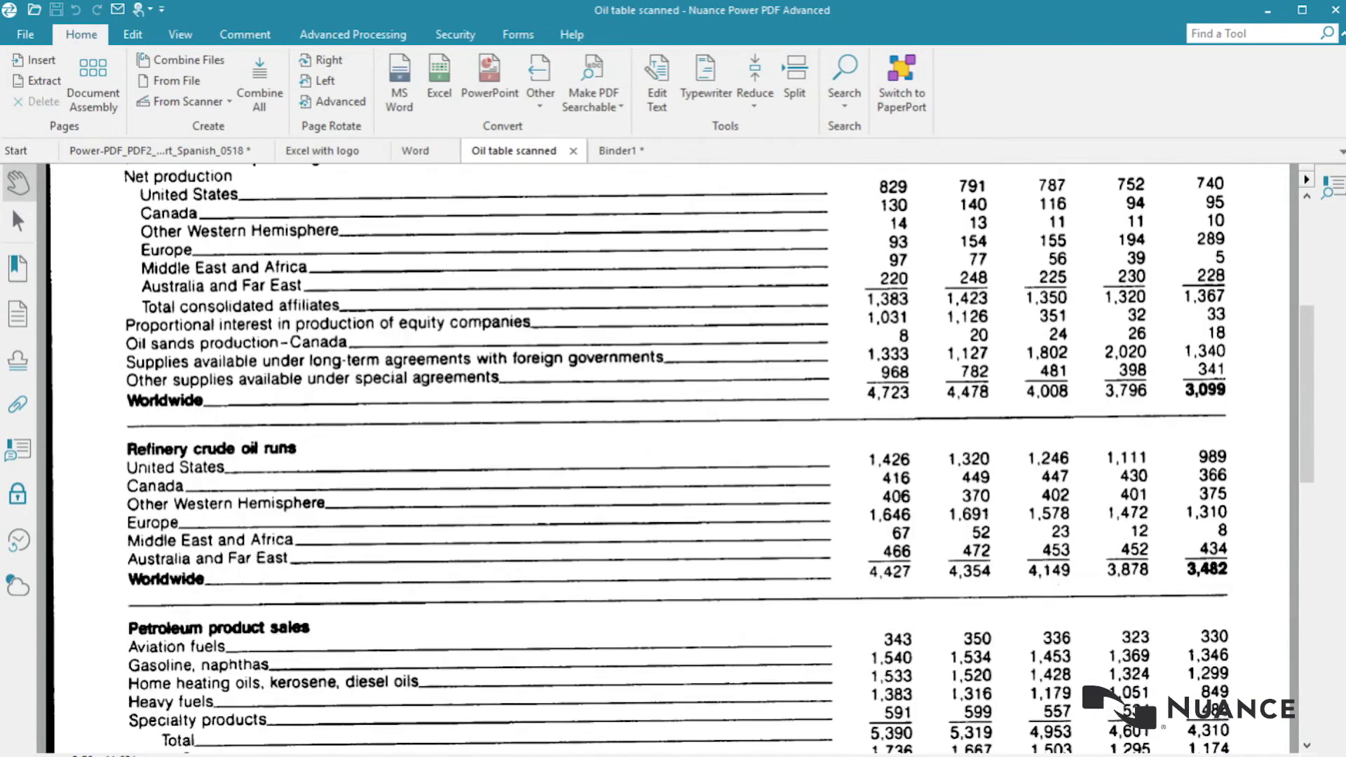
scroll(666, 455, up, 8)
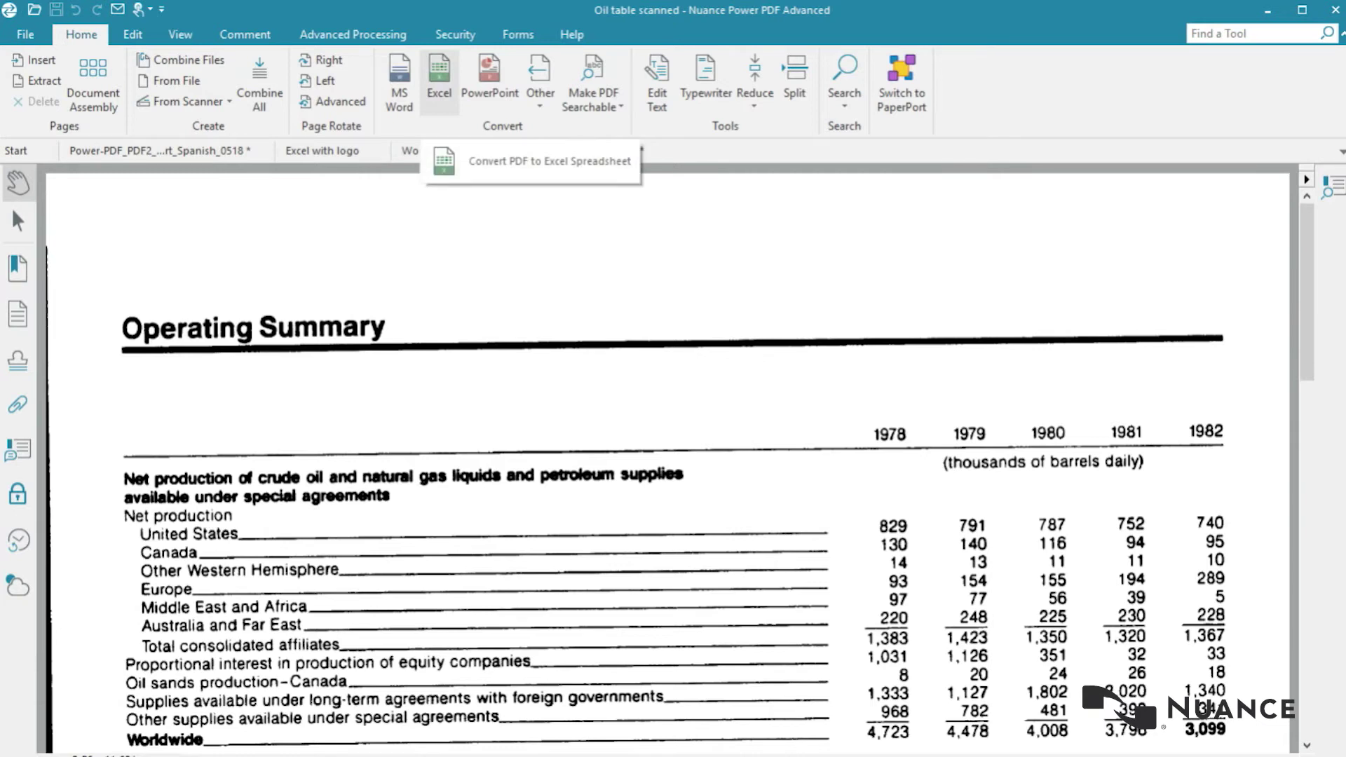
click(439, 81)
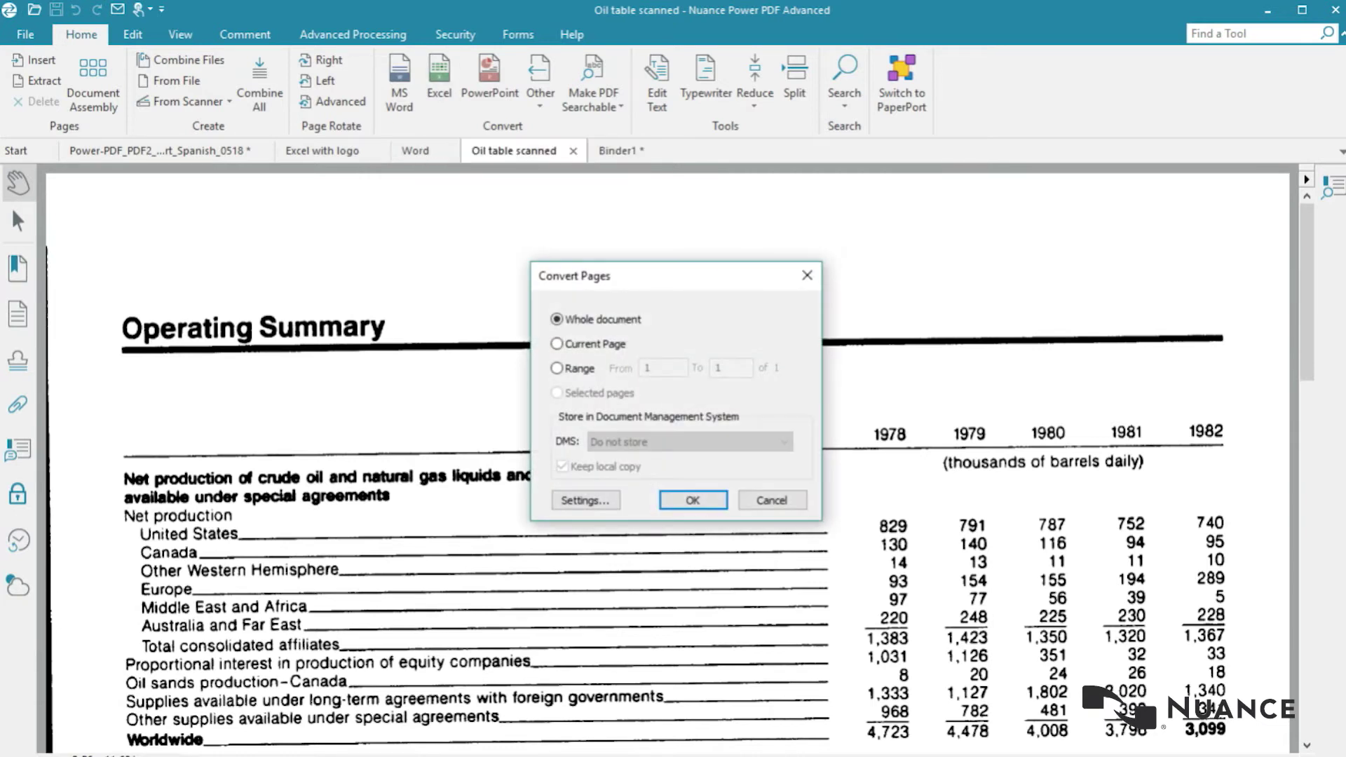
key(Return)
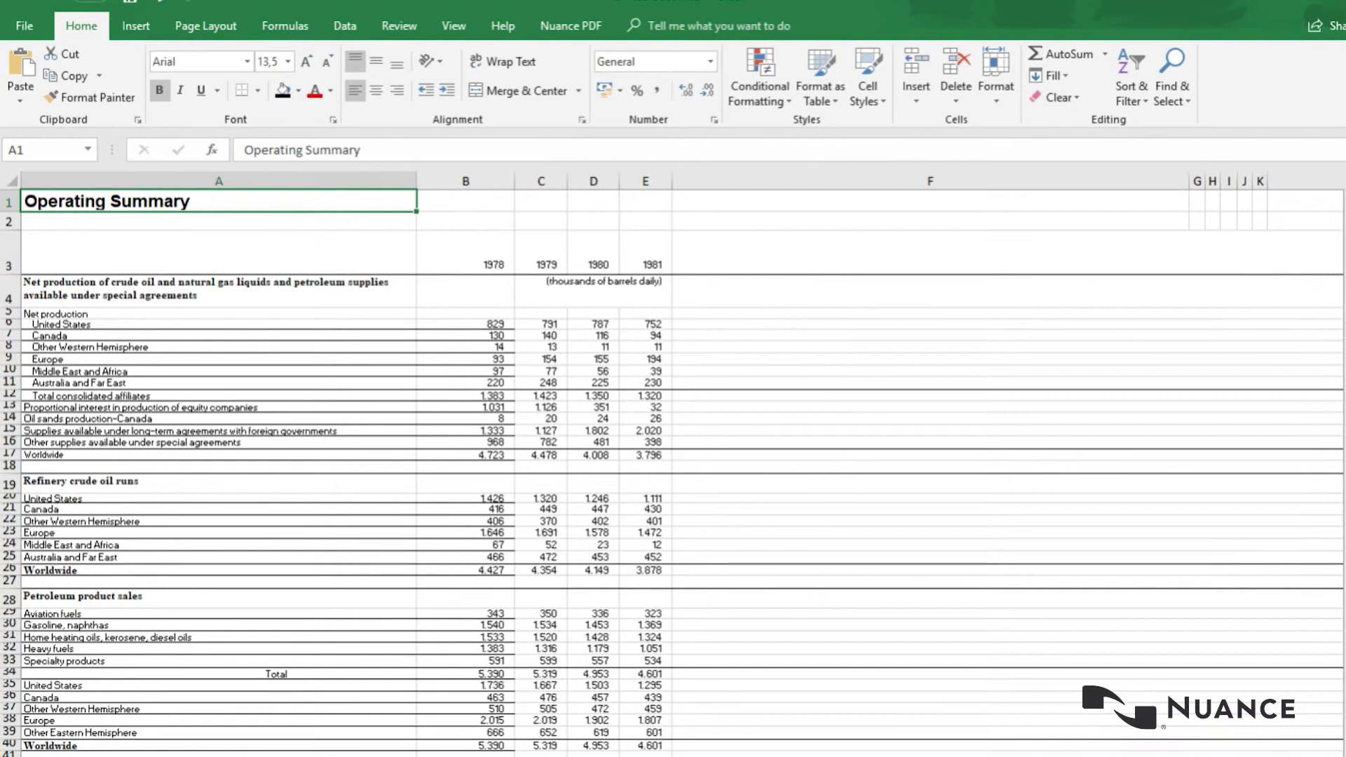
Insert a blank column between the 1979 and 1980 columns of the converted Operating Summary spreadsheet
right_click(586, 181)
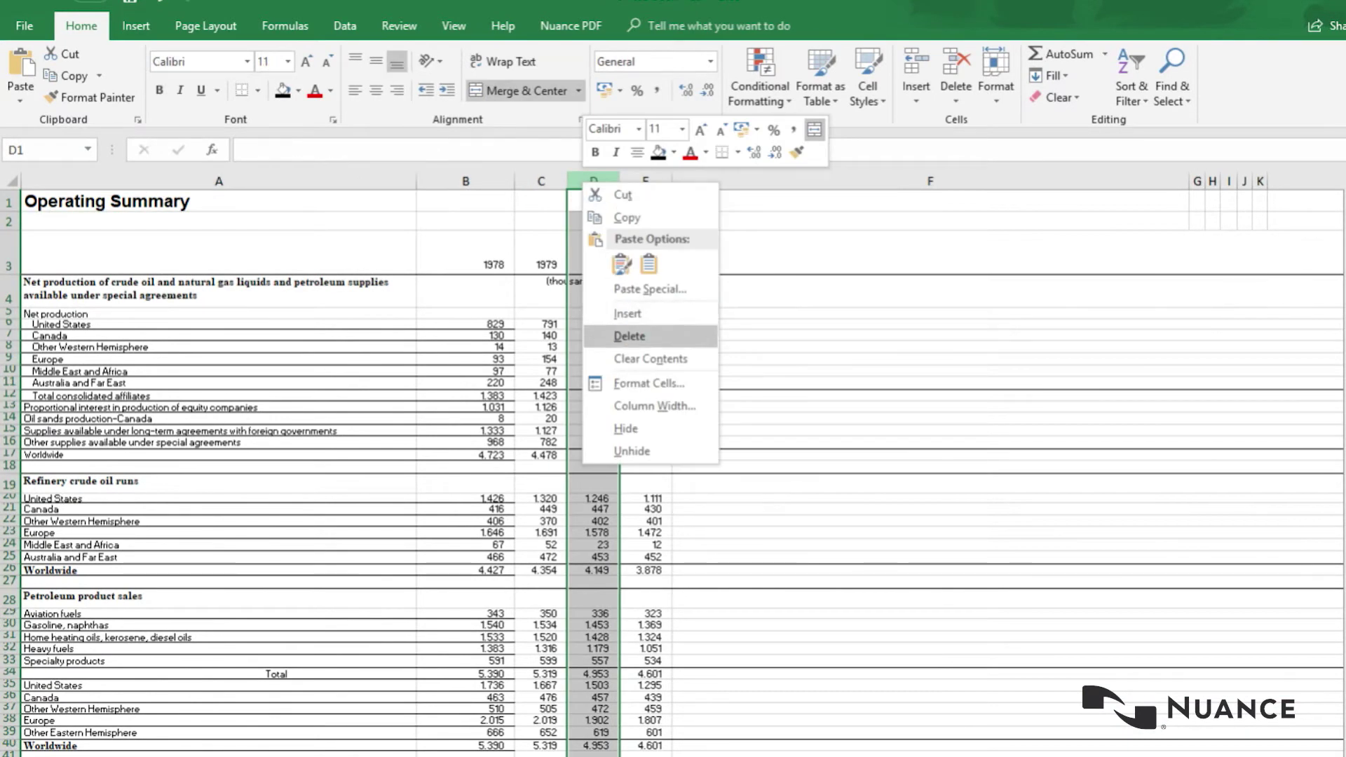
click(628, 313)
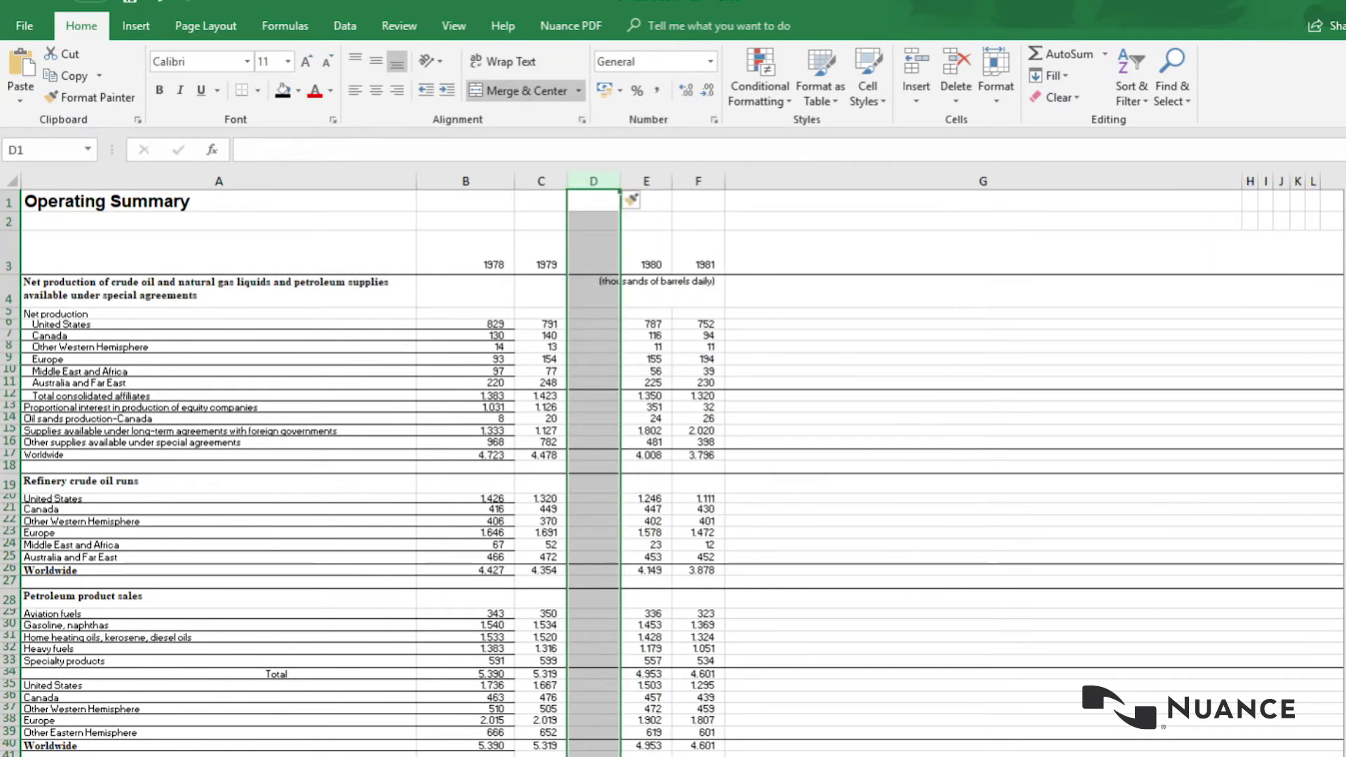
click(646, 359)
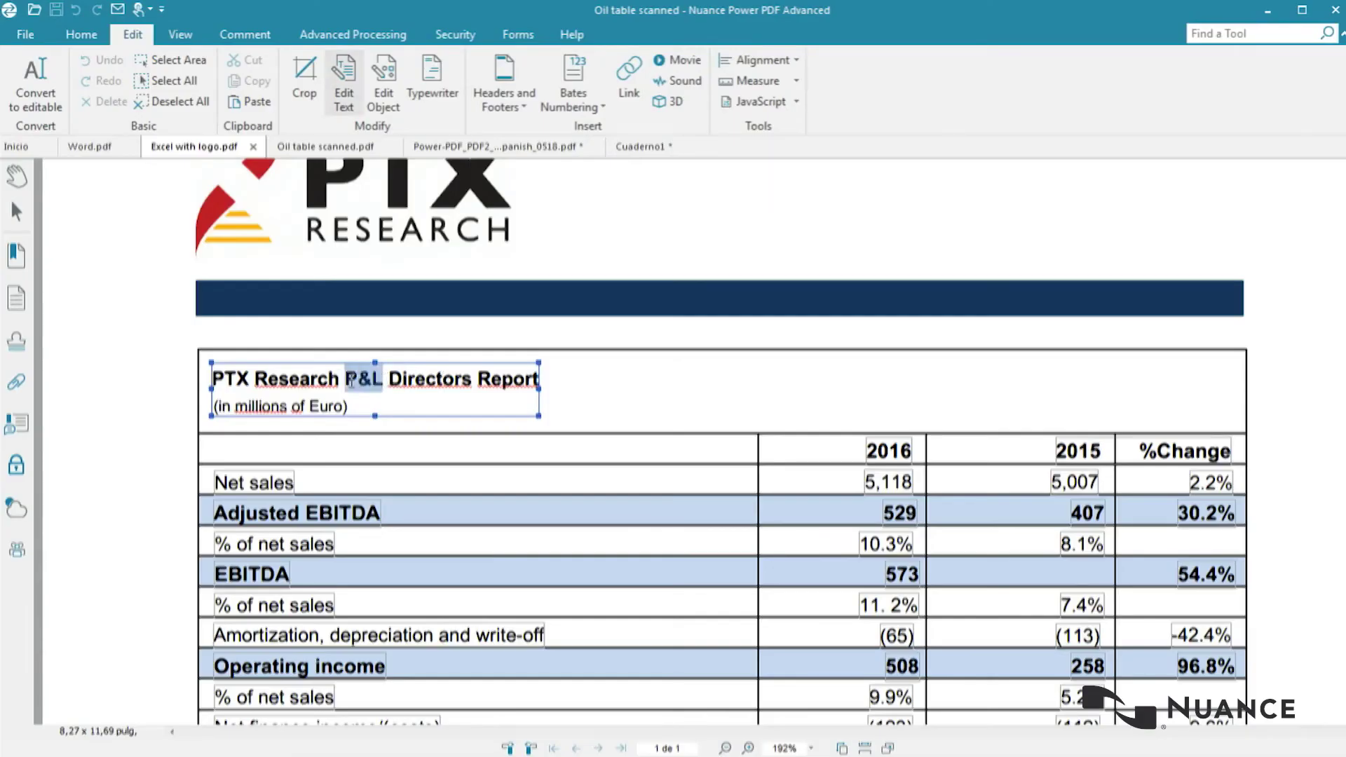
In the "Excel with logo" PDF, remove "P&L" from the report title and widen its text box to fit the text on one line
key(Delete)
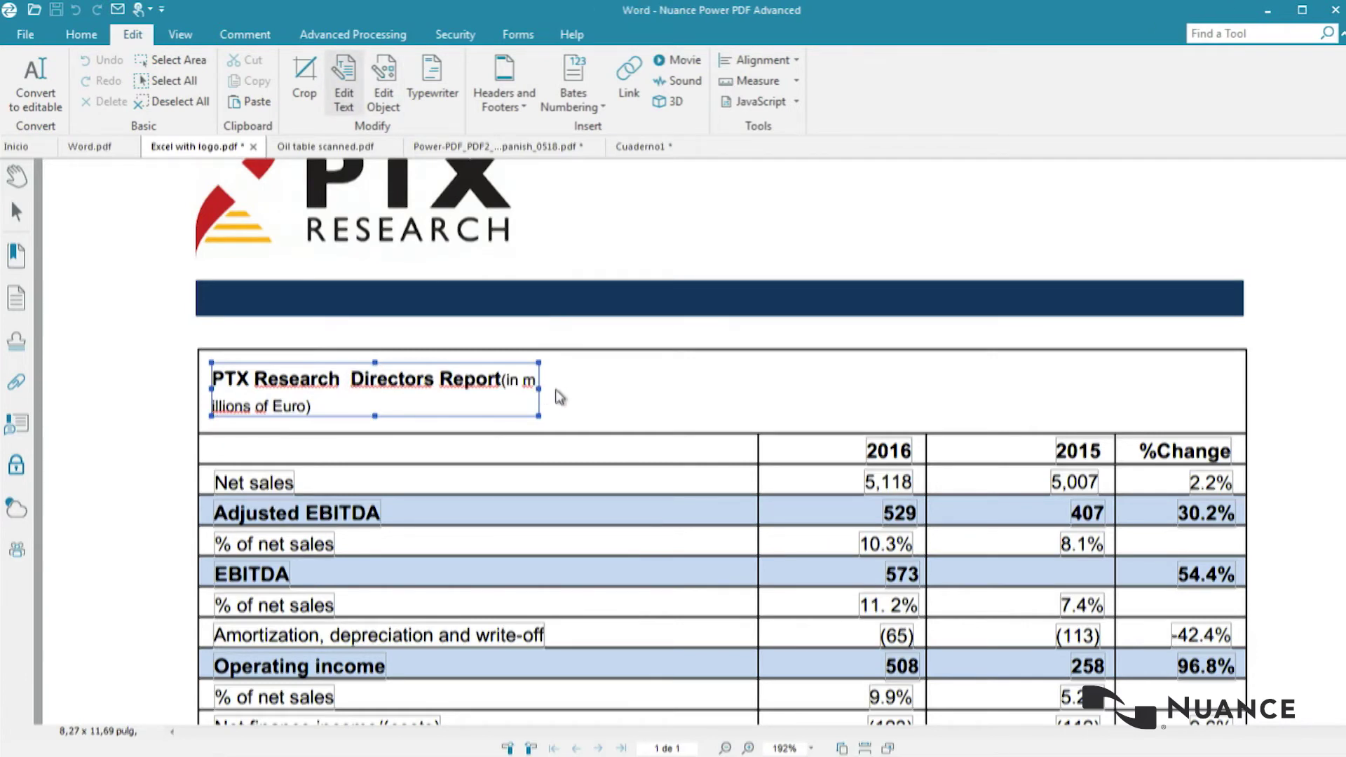
drag(540, 389, 806, 378)
Delete the report title text block above the table and remove "Net" from the "Net sales" row label
click(504, 379)
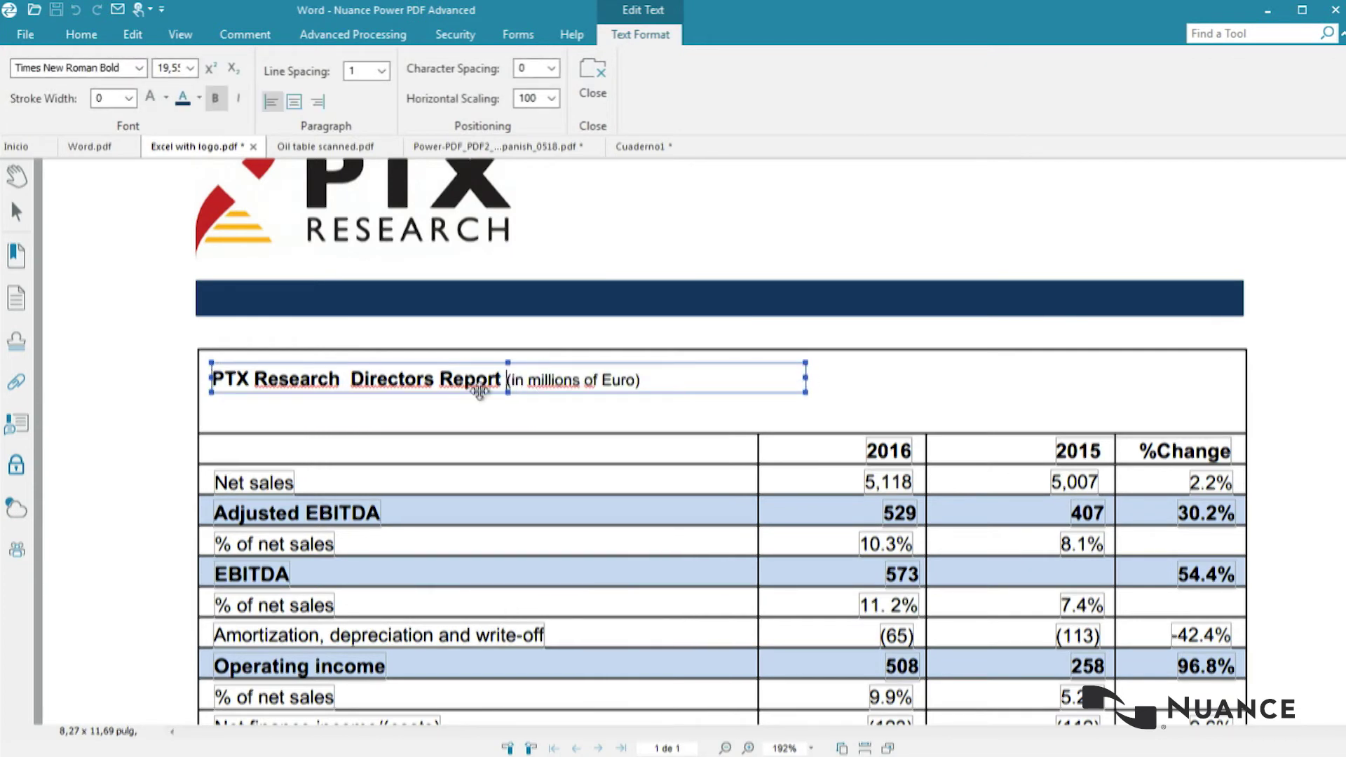
key(Delete)
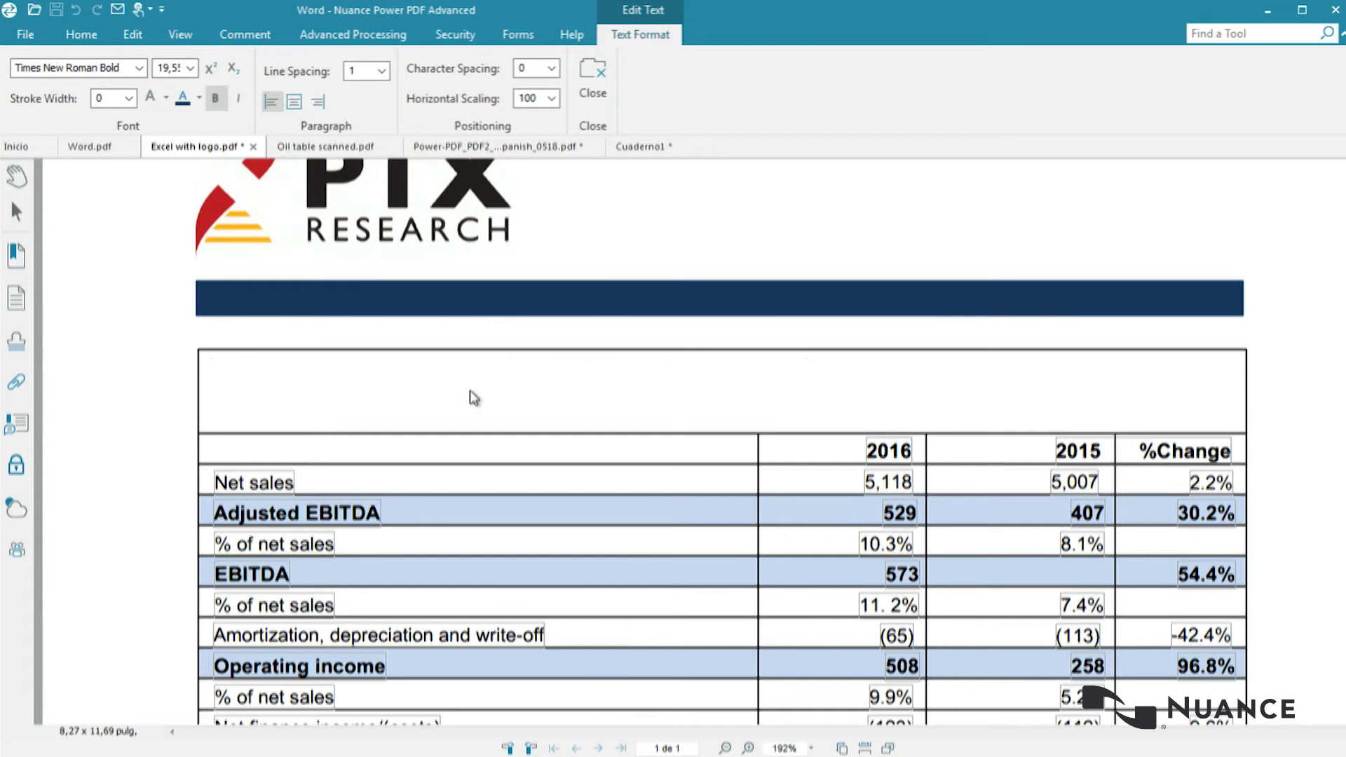
click(272, 480)
text(,7)
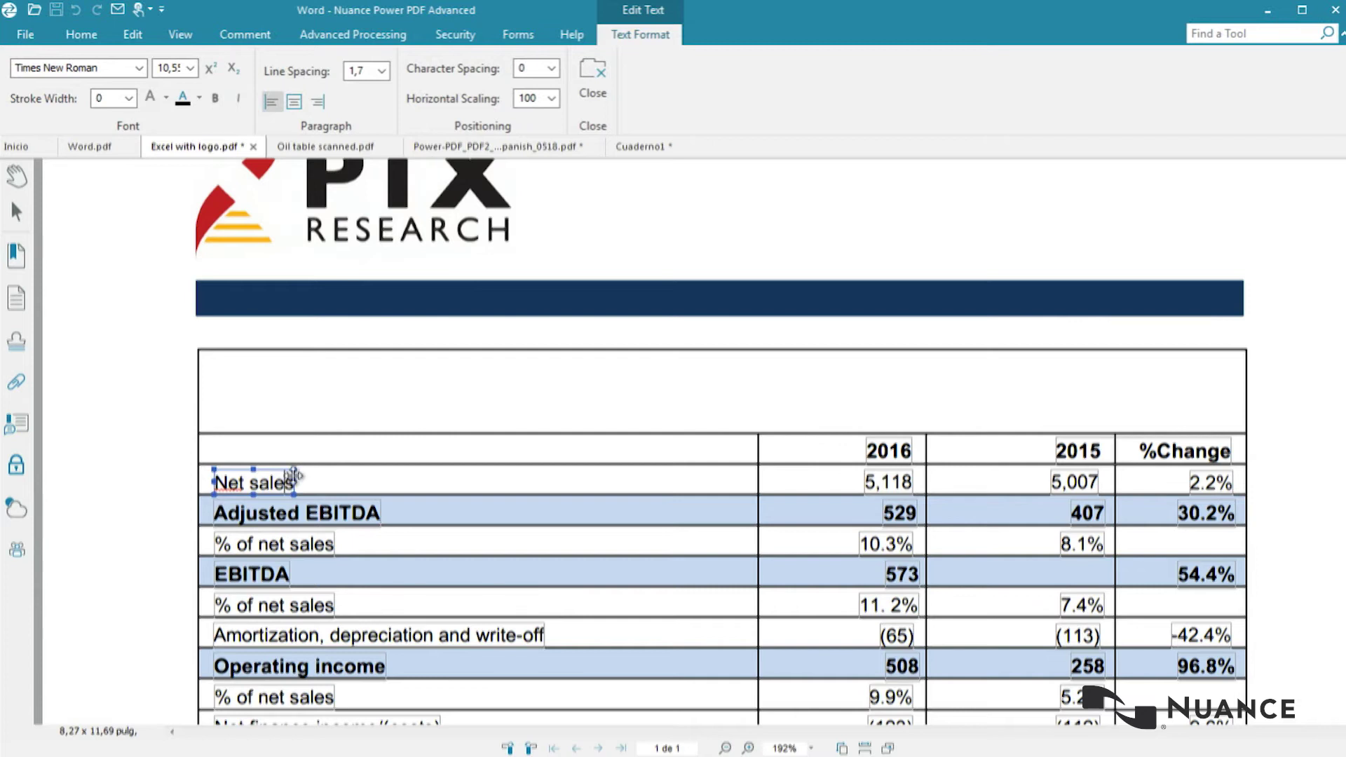
click(284, 483)
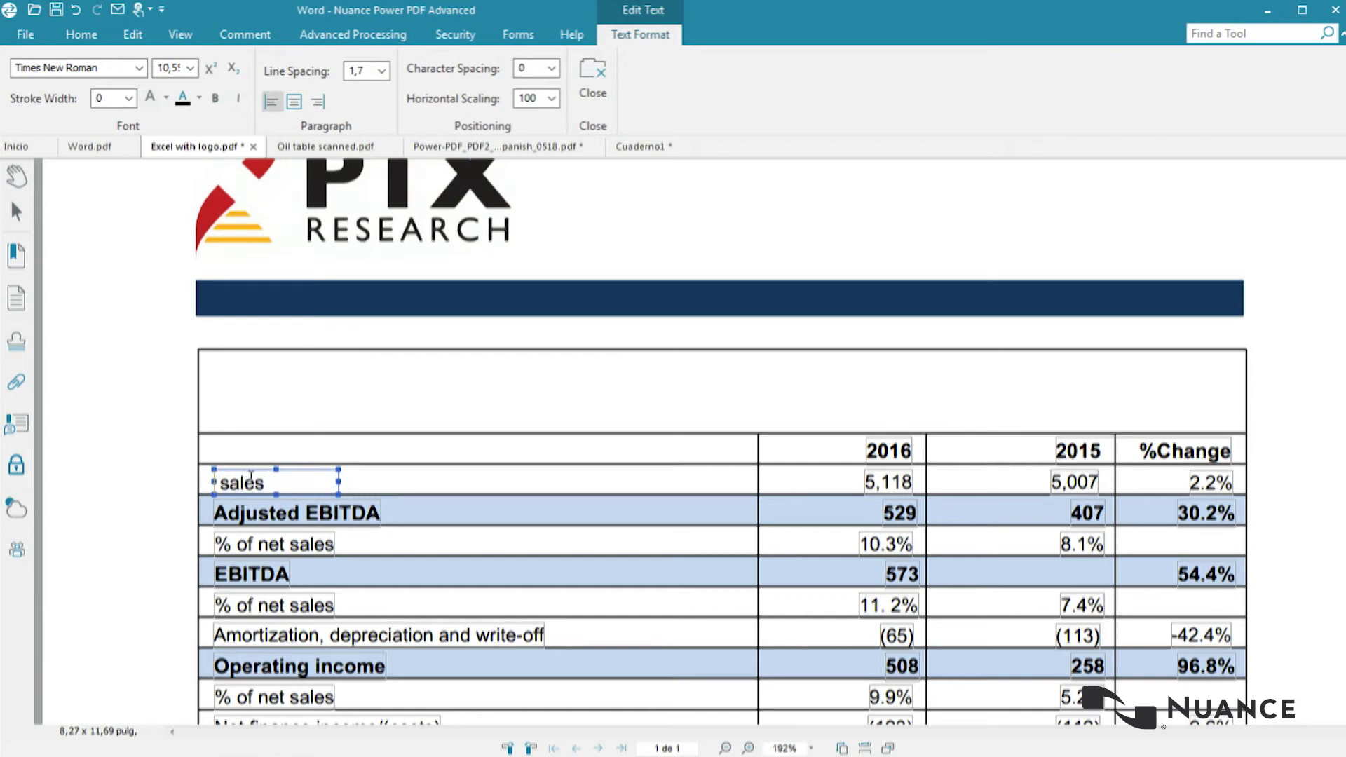
click(202, 403)
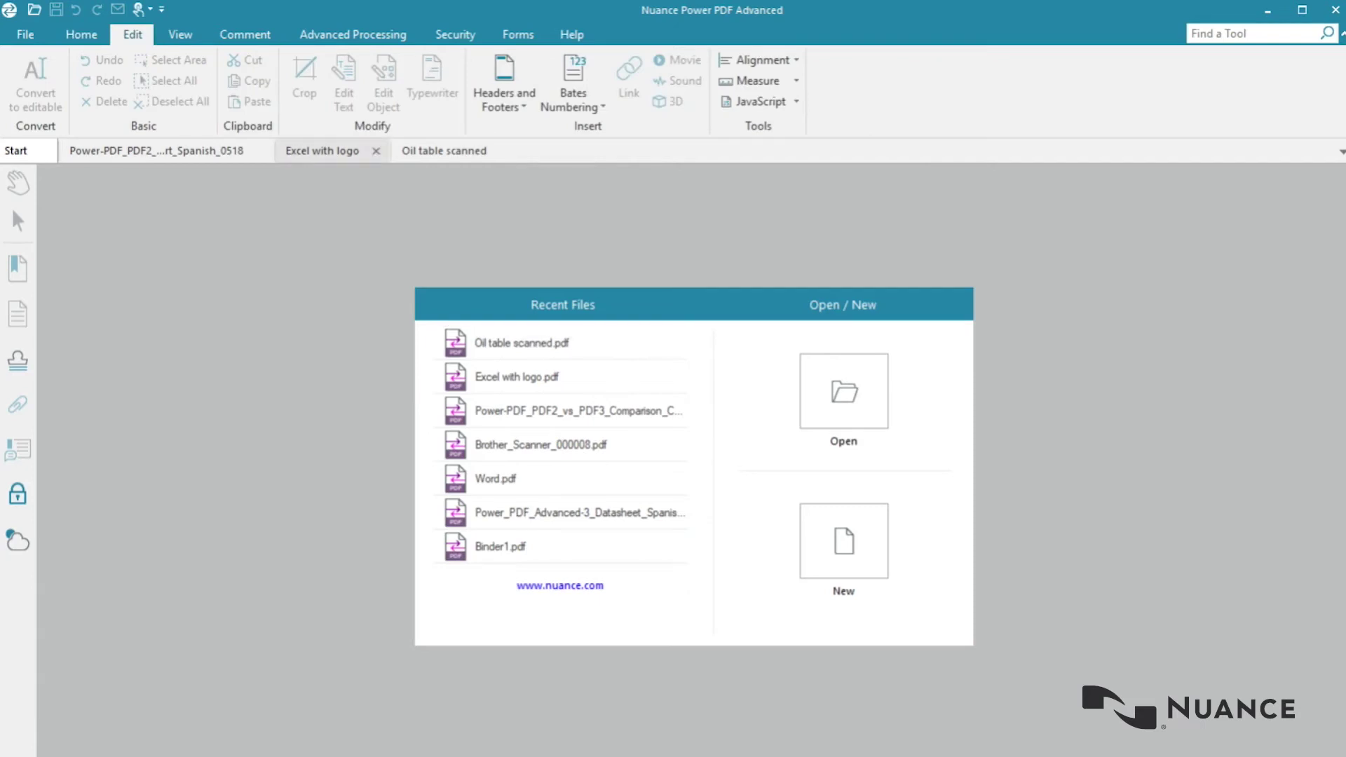
In the "Excel with logo" document, select the PTX Research logo as an object and nudge it slightly left and down
click(323, 150)
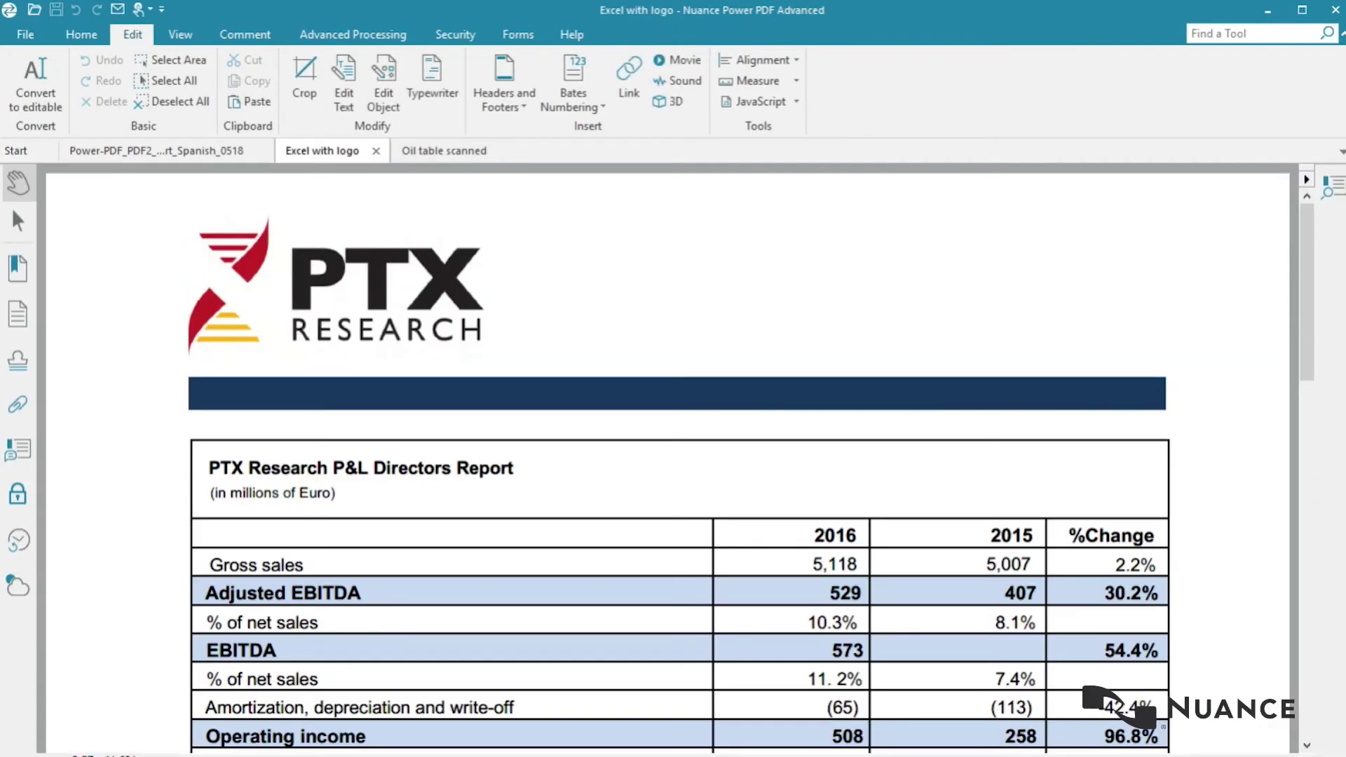
click(383, 84)
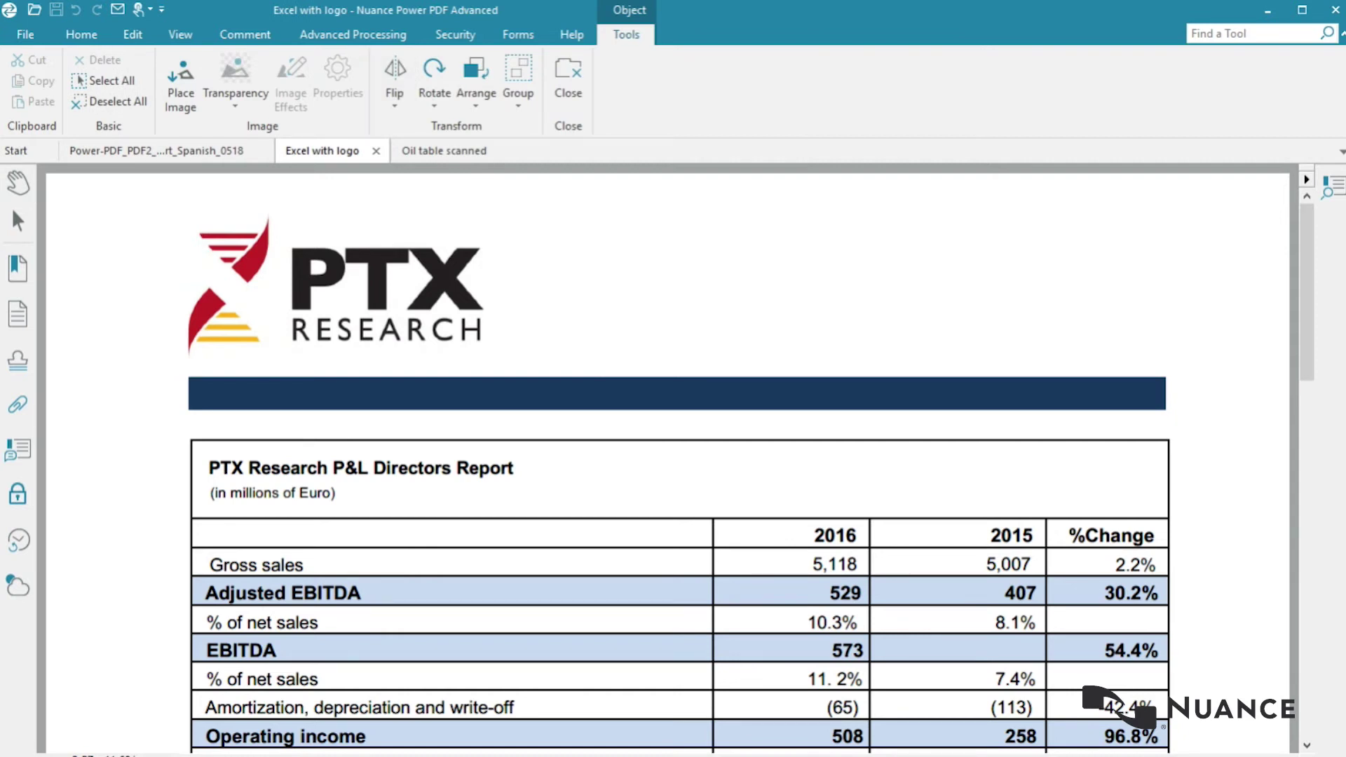
click(336, 284)
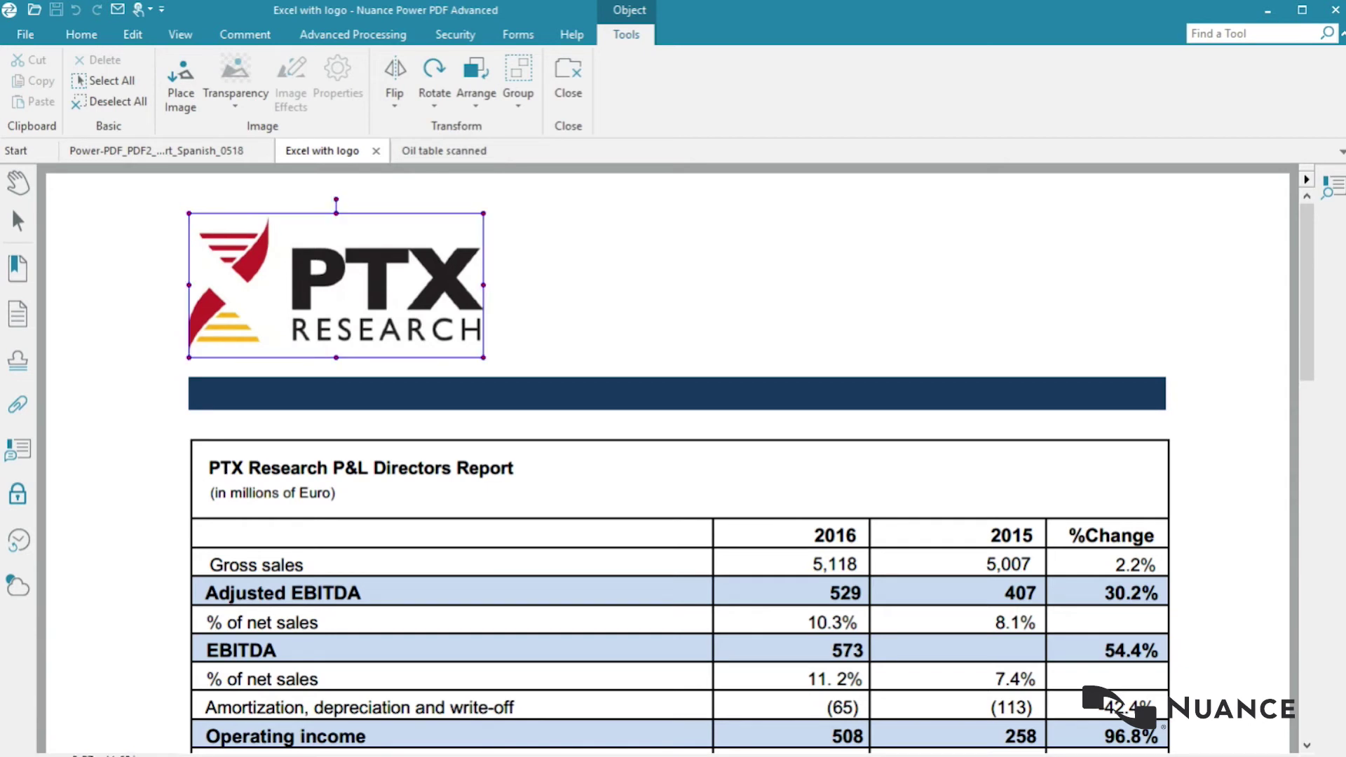
key(Left)
key(Left)
key(Left)
key(Left)
key(Down)
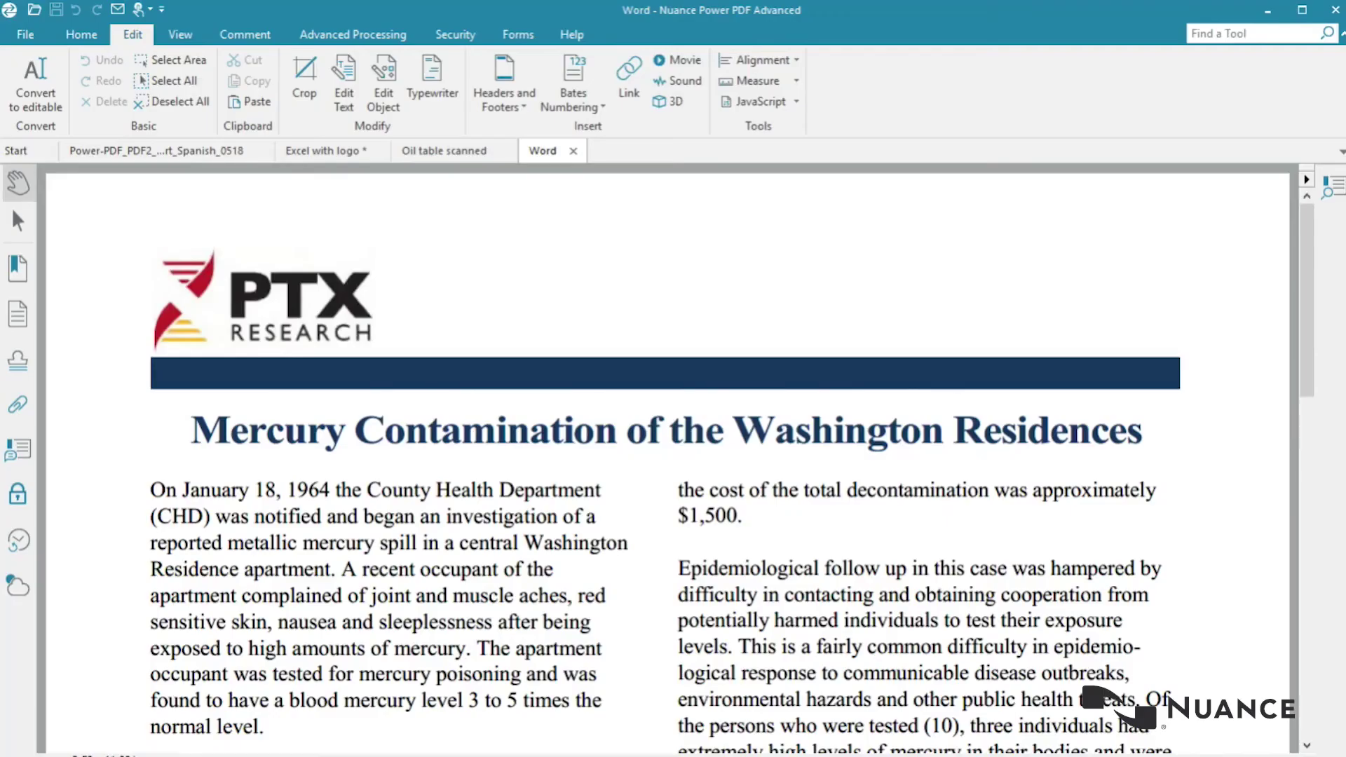
For a movie below the second text column of the Word document, browse the Video's folder with the Windows Media(R) Player file type
scroll(673, 456, down, 6)
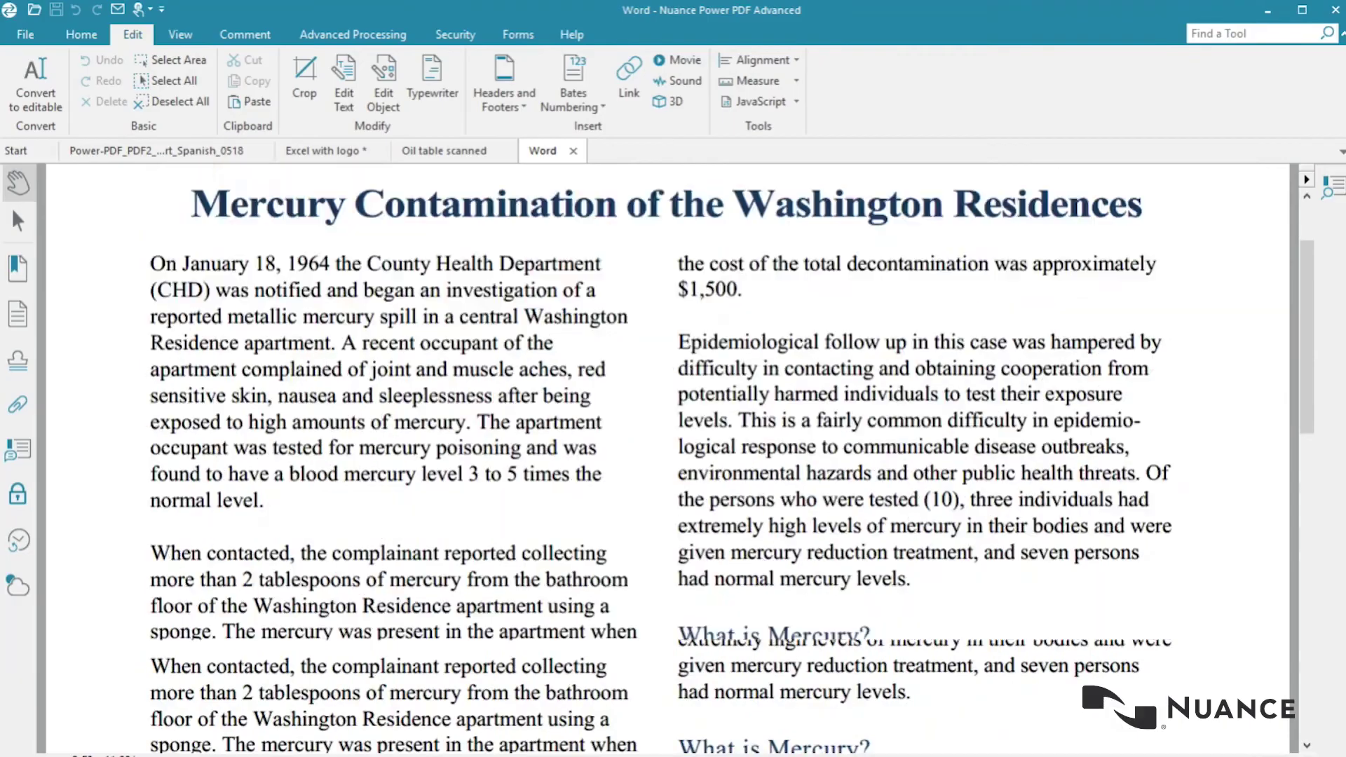
scroll(673, 456, down, 8)
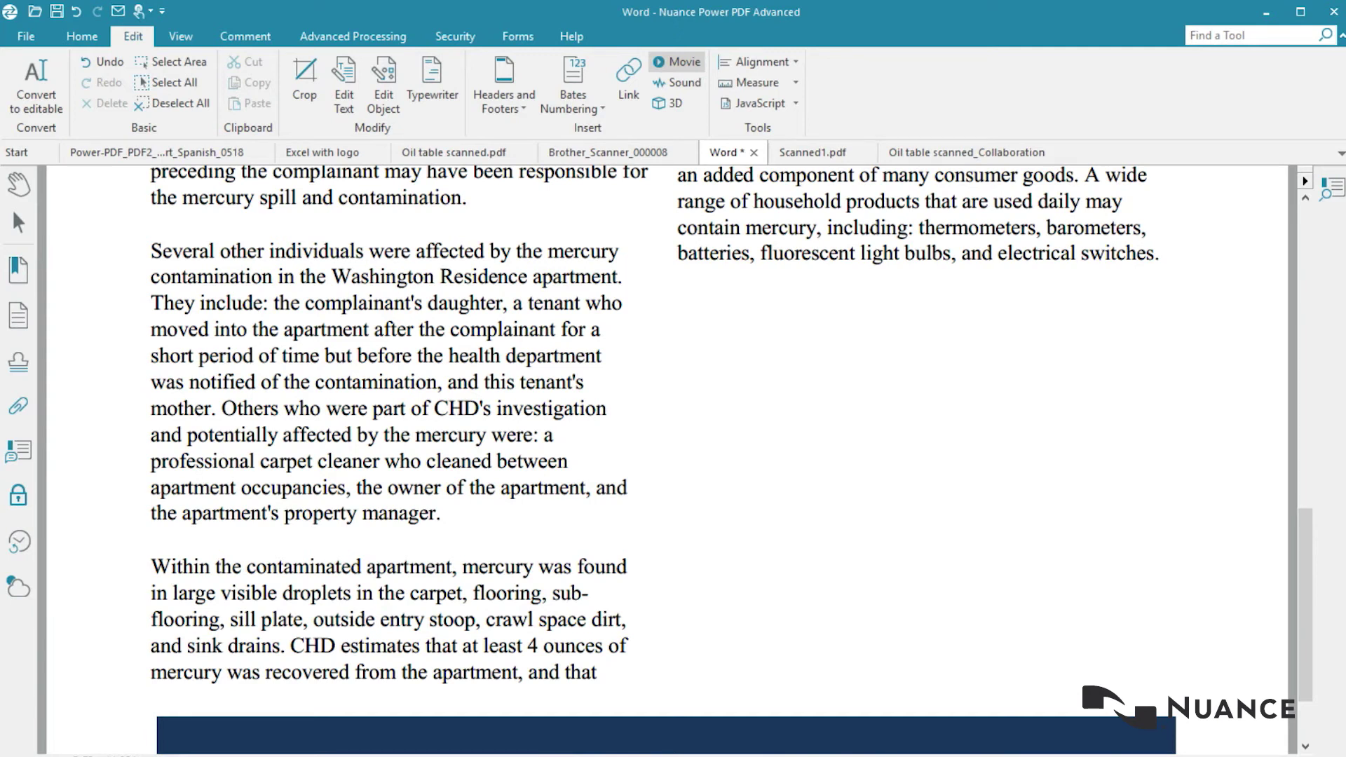
key(Return)
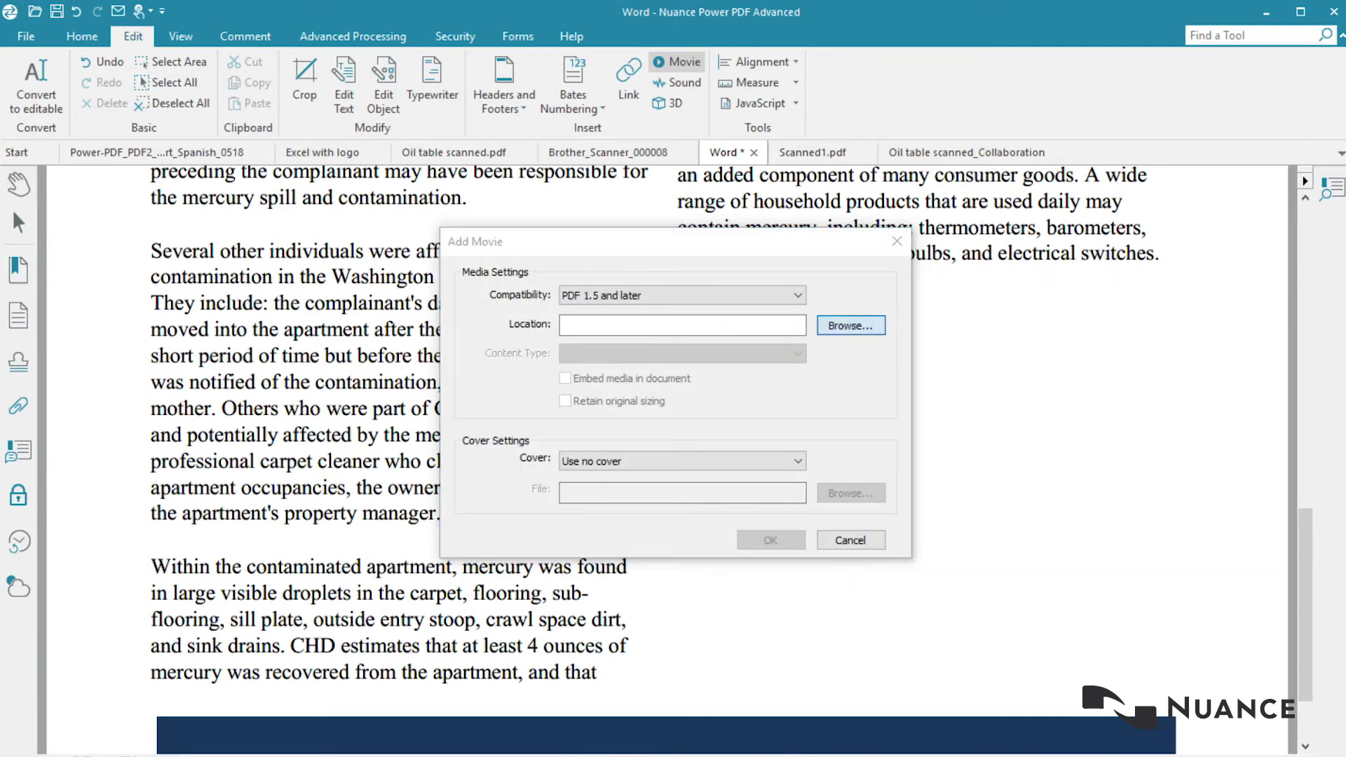
click(68, 381)
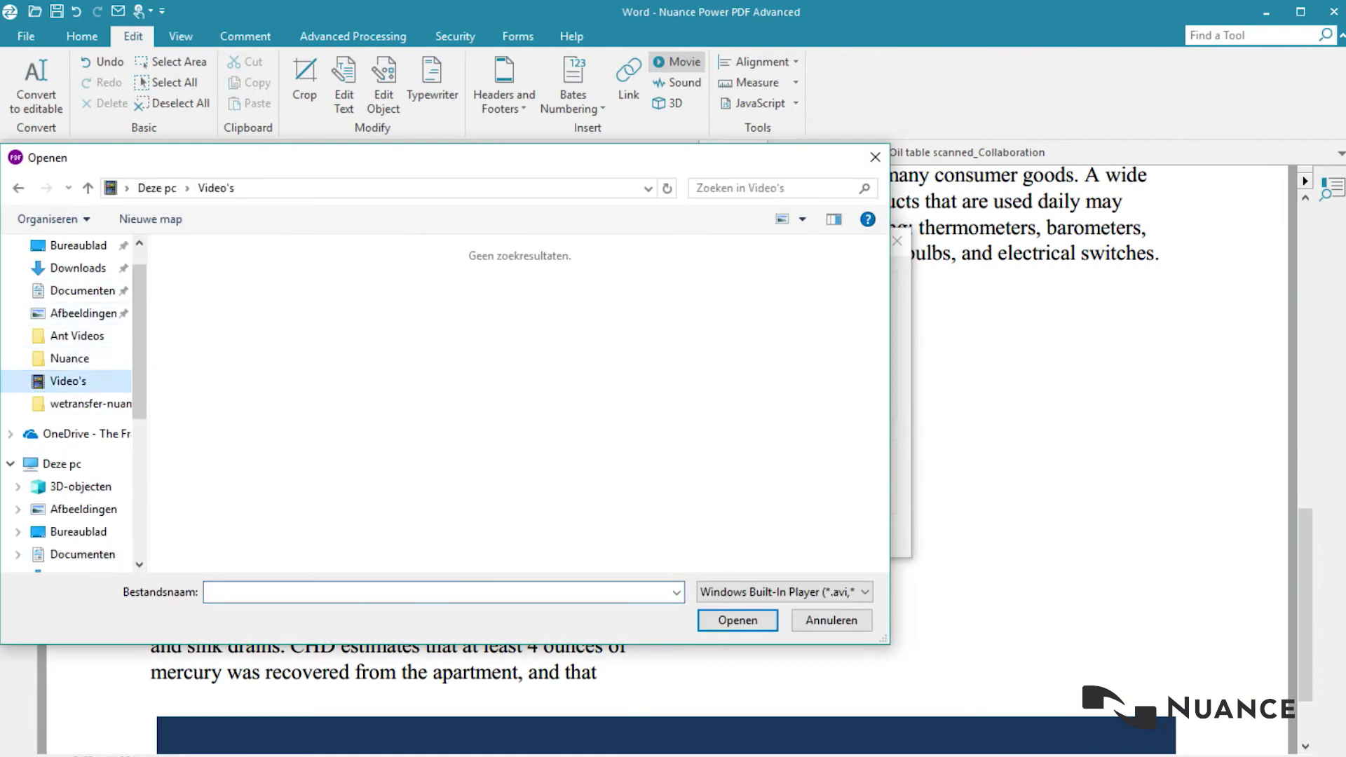
click(783, 592)
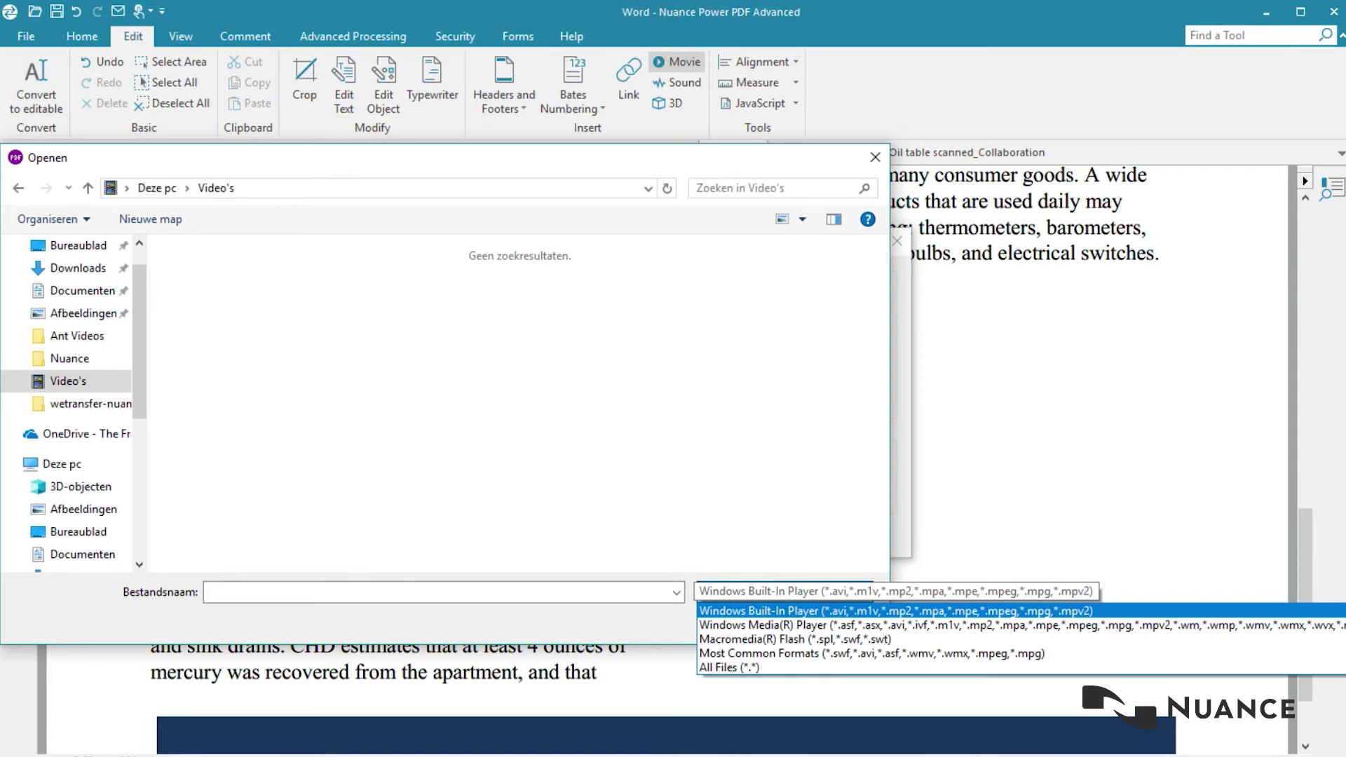
key(Down)
key(Down)
key(Down)
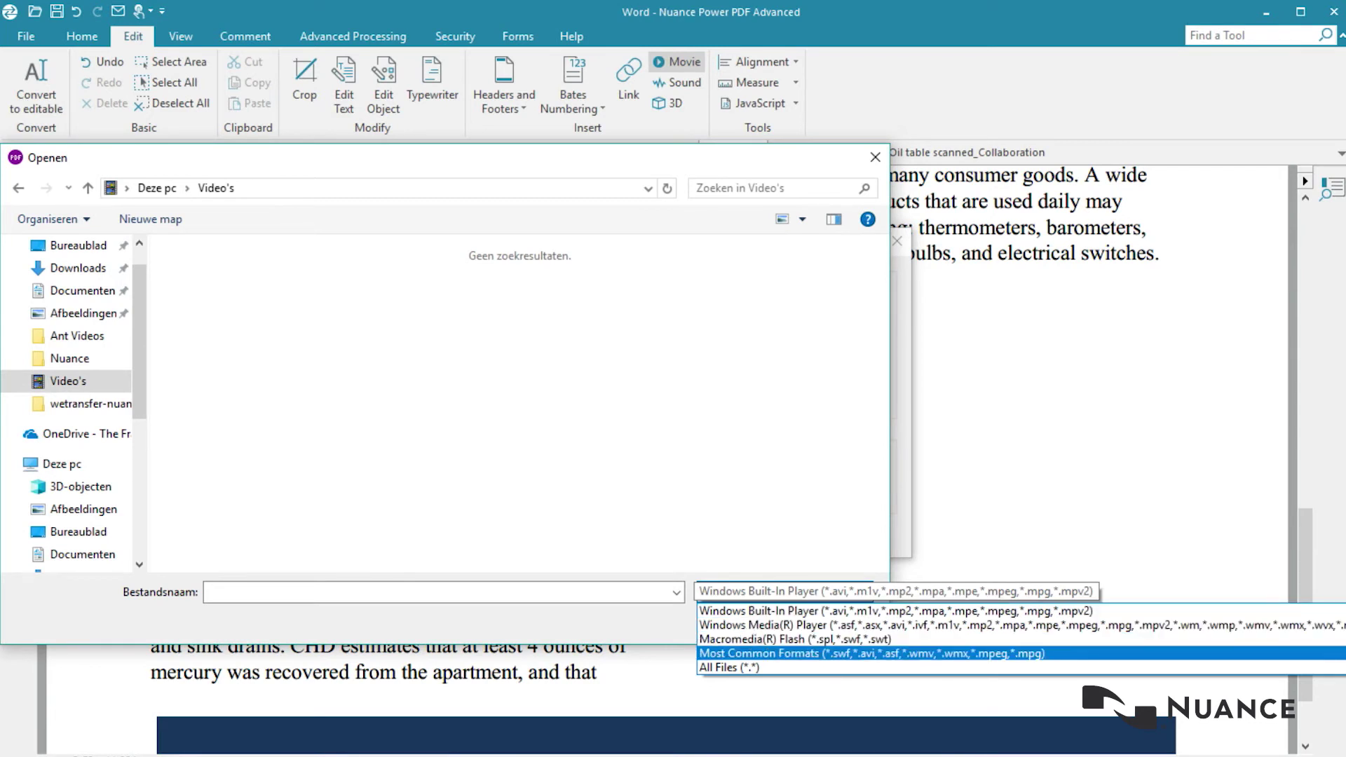
key(Up)
key(Up)
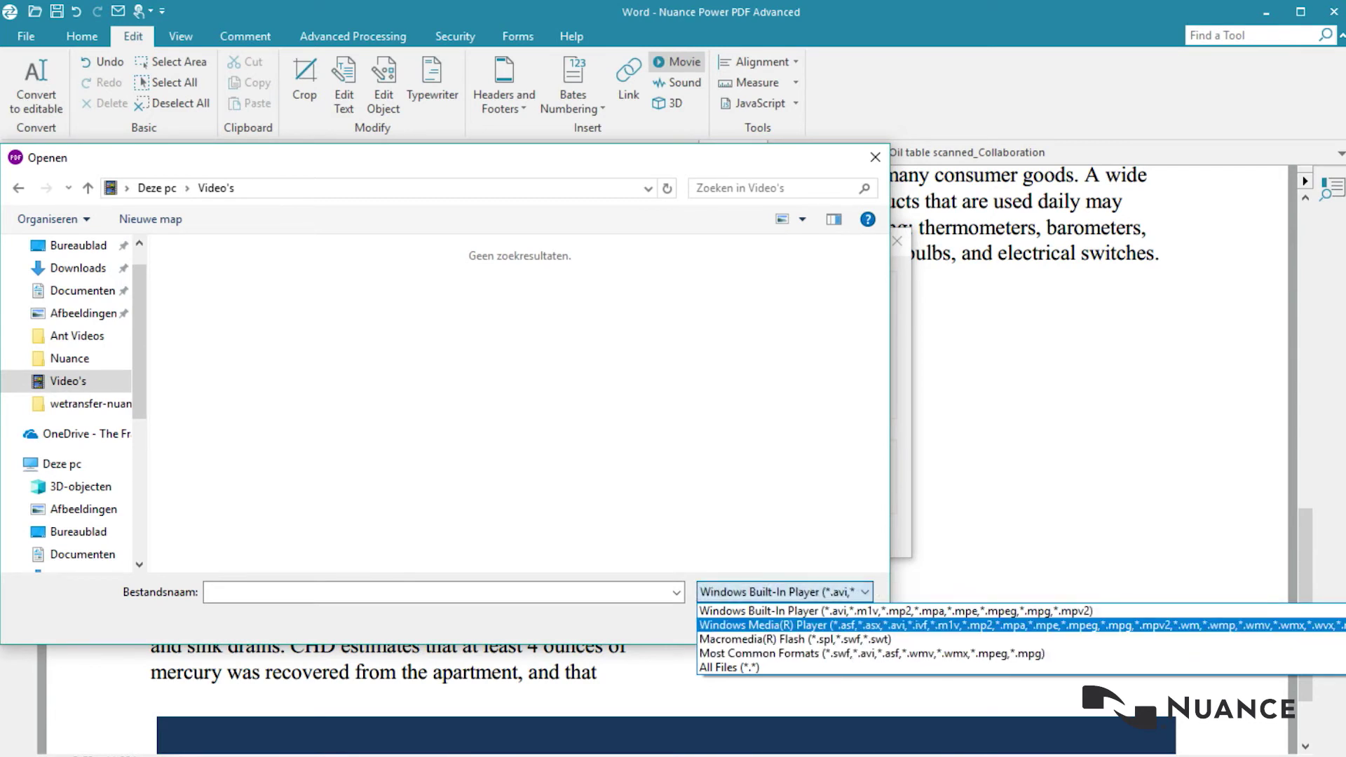
key(Return)
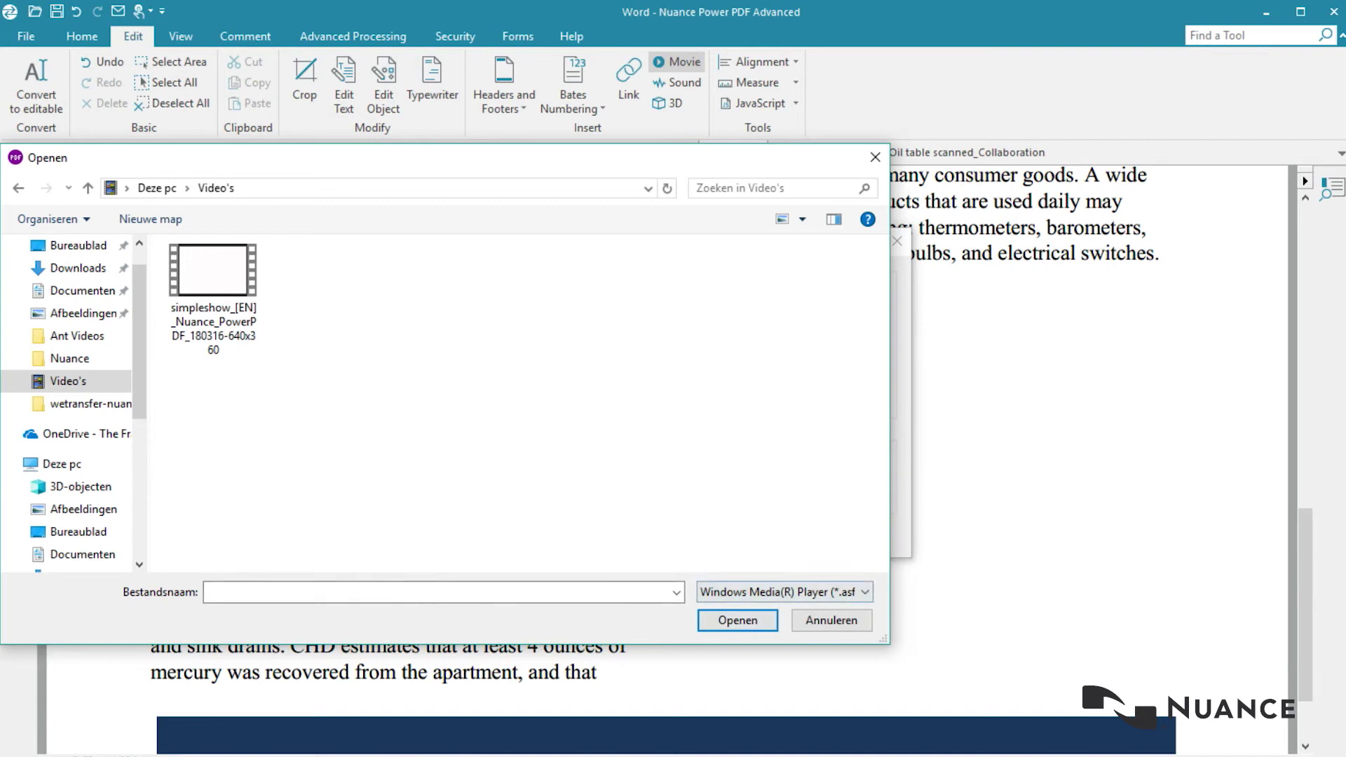
Insert simpleshow_[EN]_Nuance_PowerPDF_180316-640x360 as an embedded Video/mp4 movie with the cover option set to take it from the movie
click(213, 274)
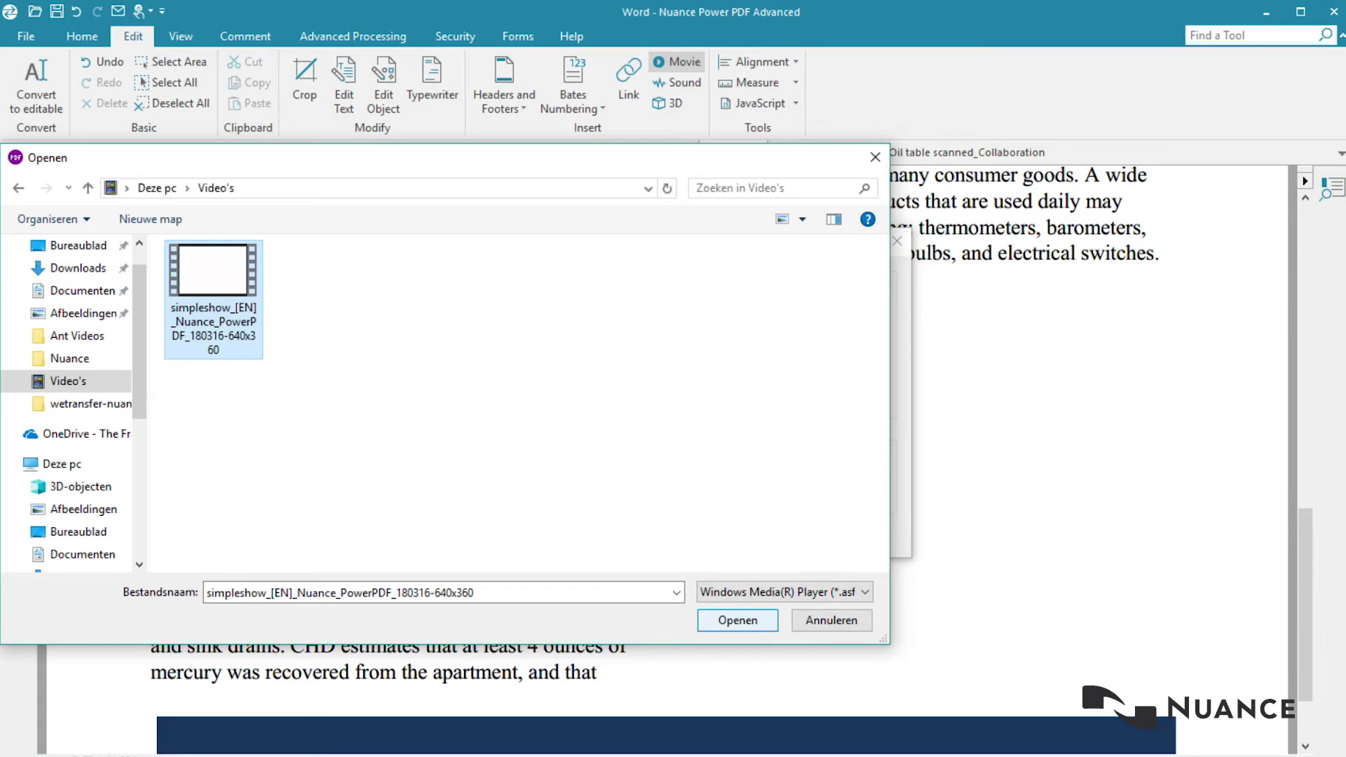
key(Return)
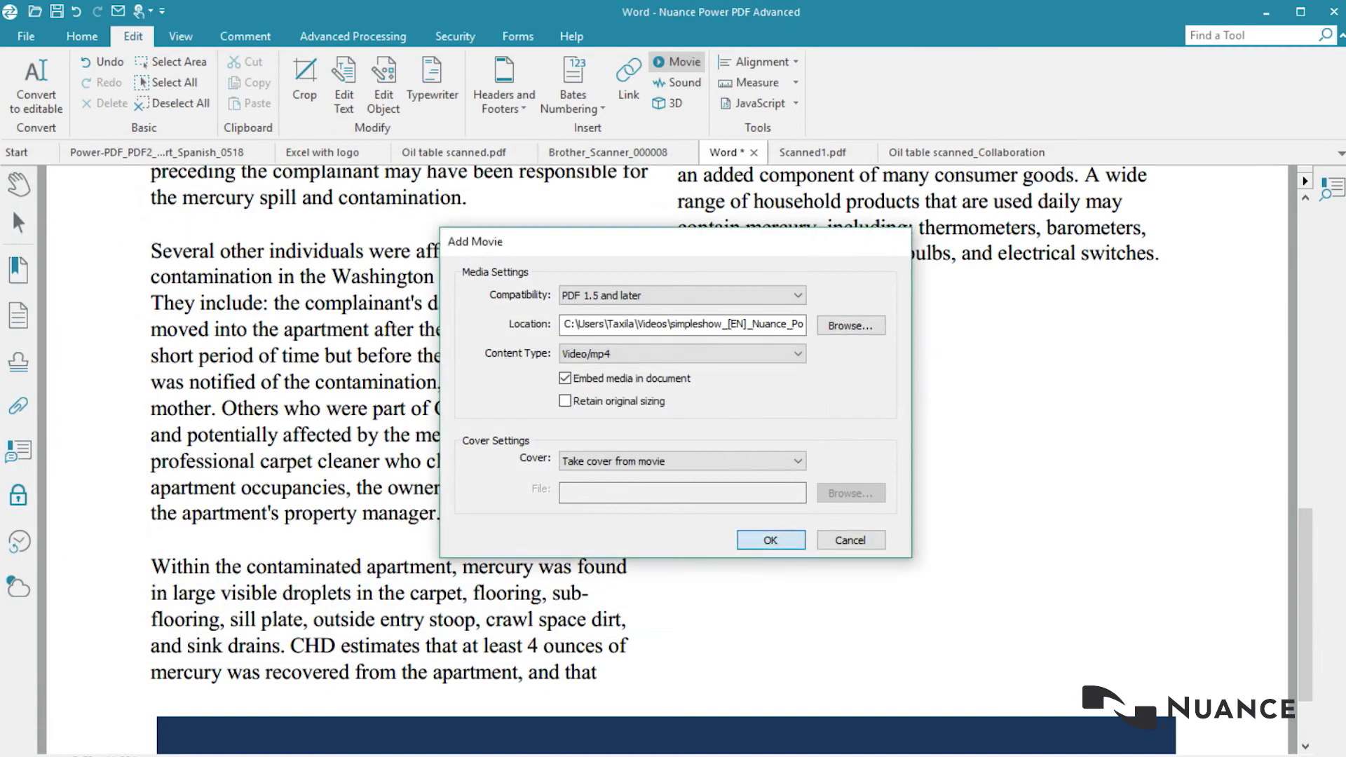
key(Return)
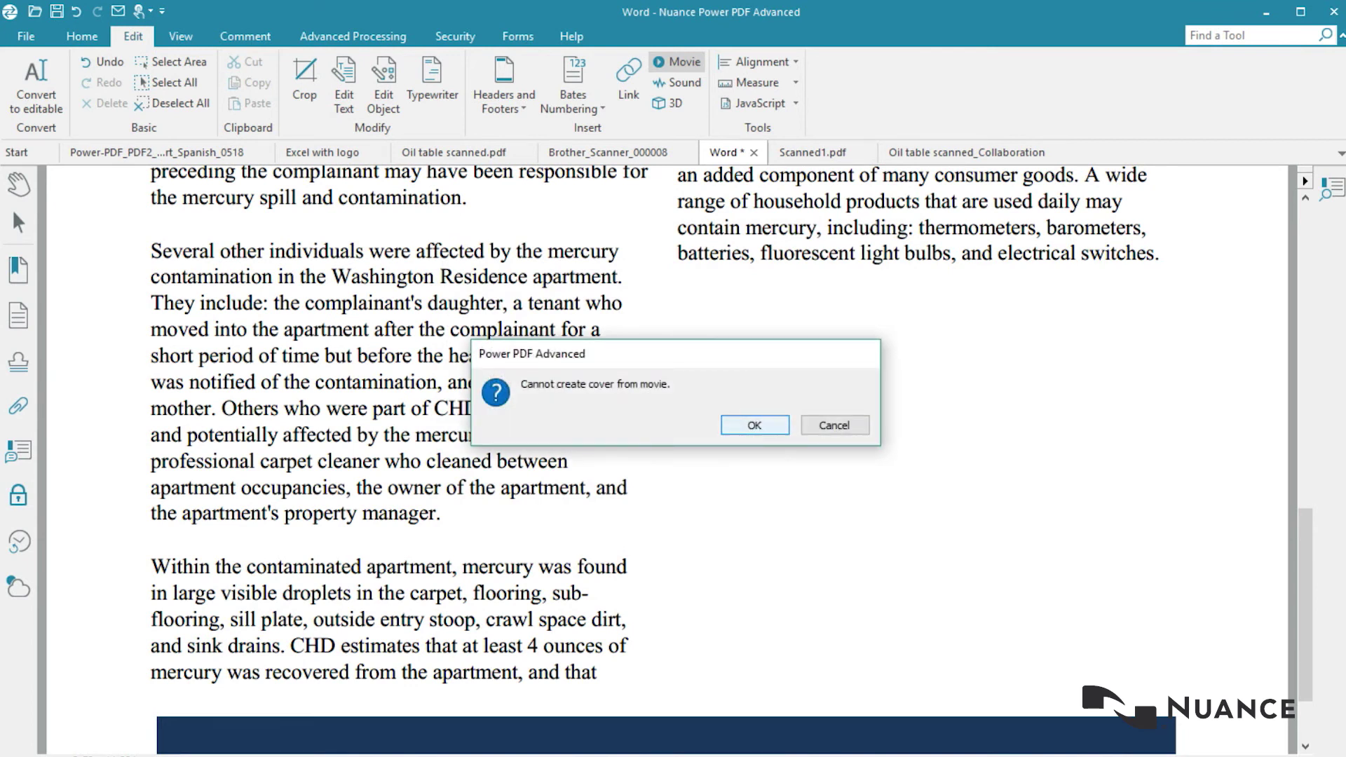
key(Return)
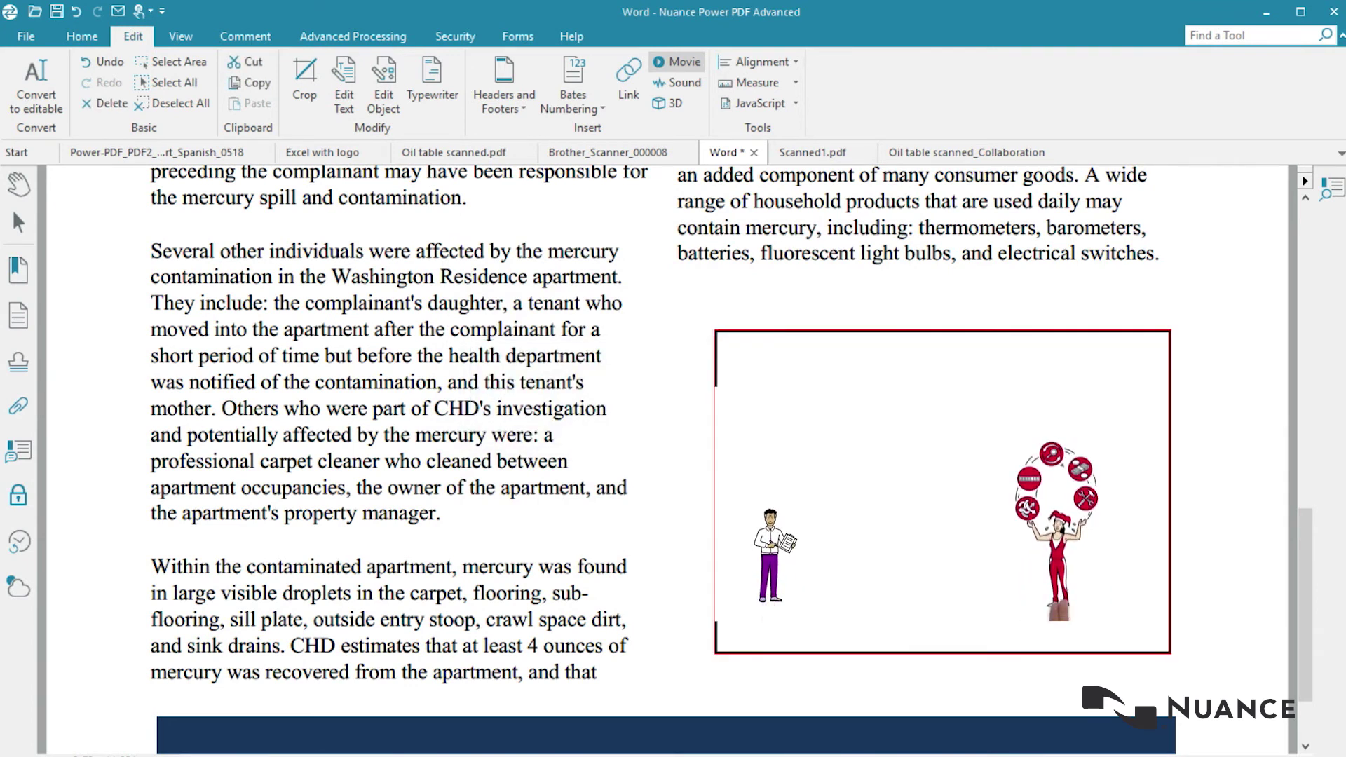